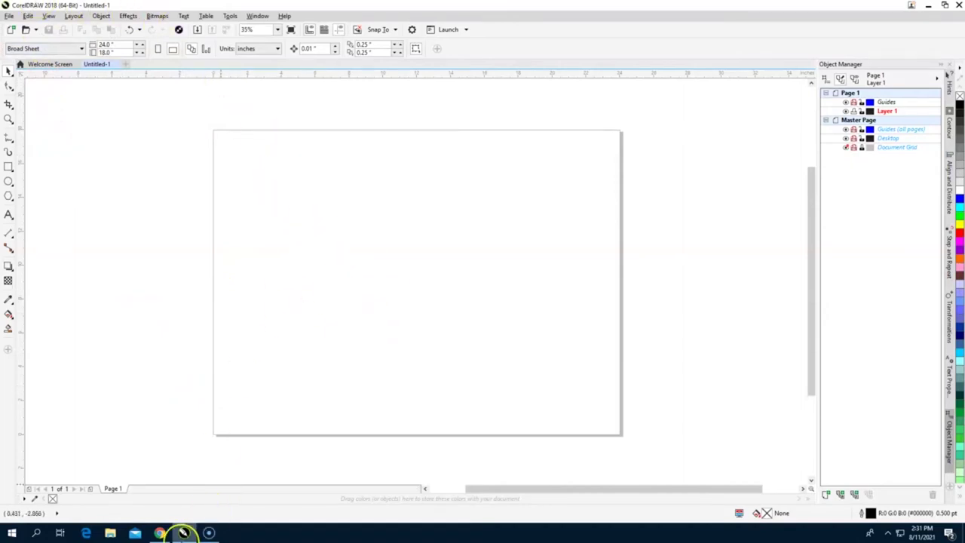
pyautogui.moveTo(186, 527)
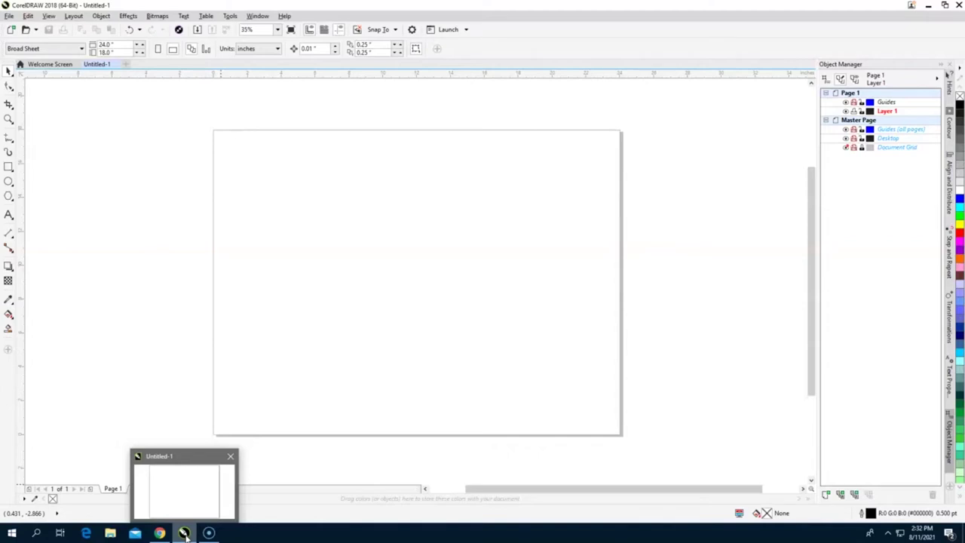
pyautogui.press('super')
pyautogui.write('corel')
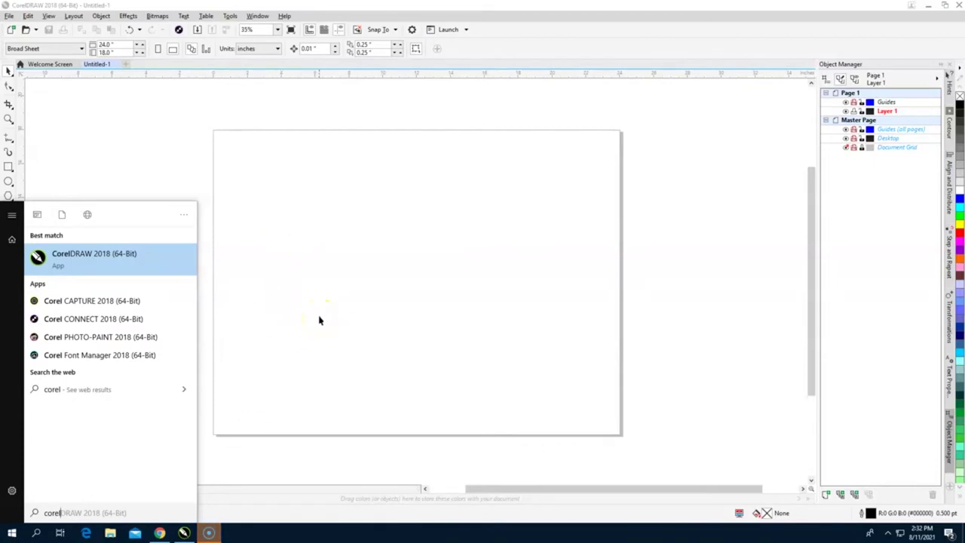
pyautogui.press('BackSpace')
pyautogui.press('BackSpace')
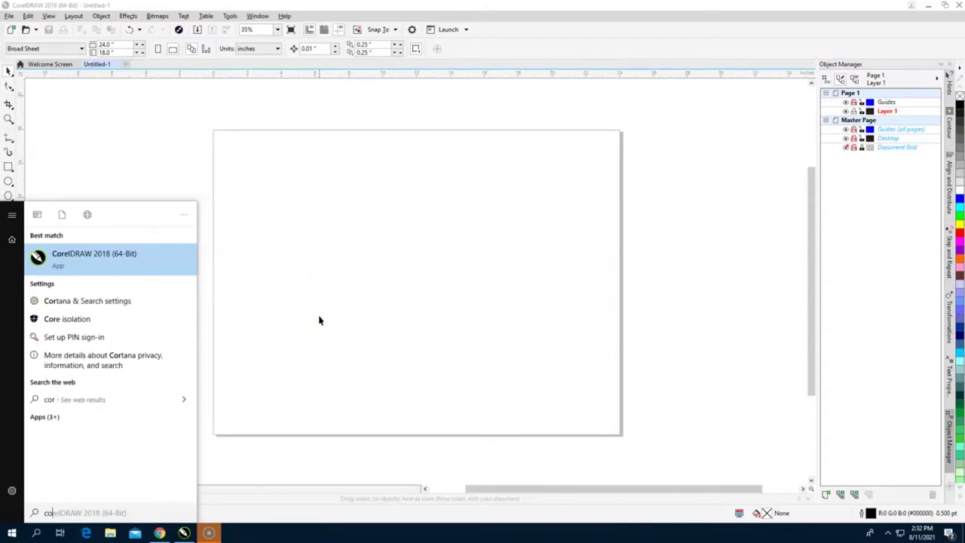
pyautogui.press('Escape')
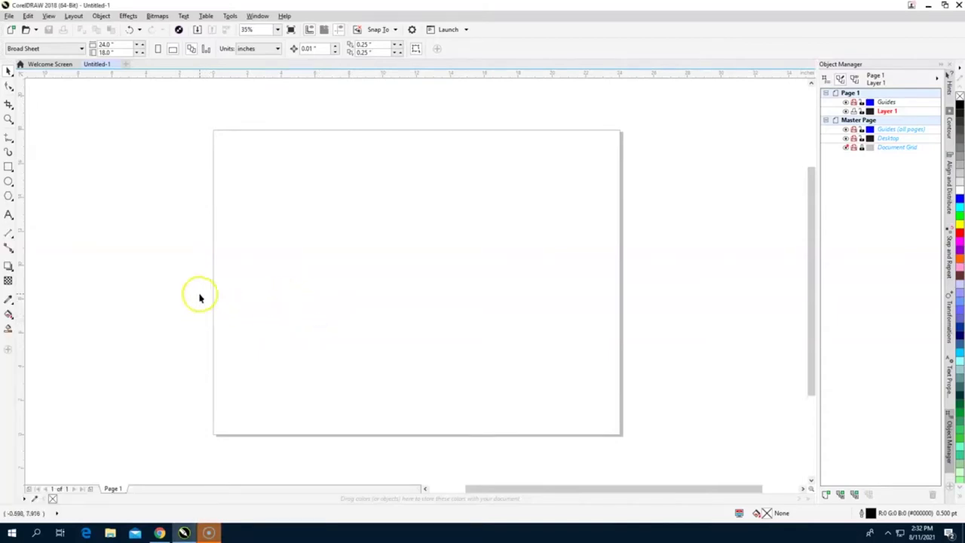
# Step: Import the heart image 1200px-Heart_corazón.svg.png from the Desktop and place it on the page
pyautogui.click(7, 15)
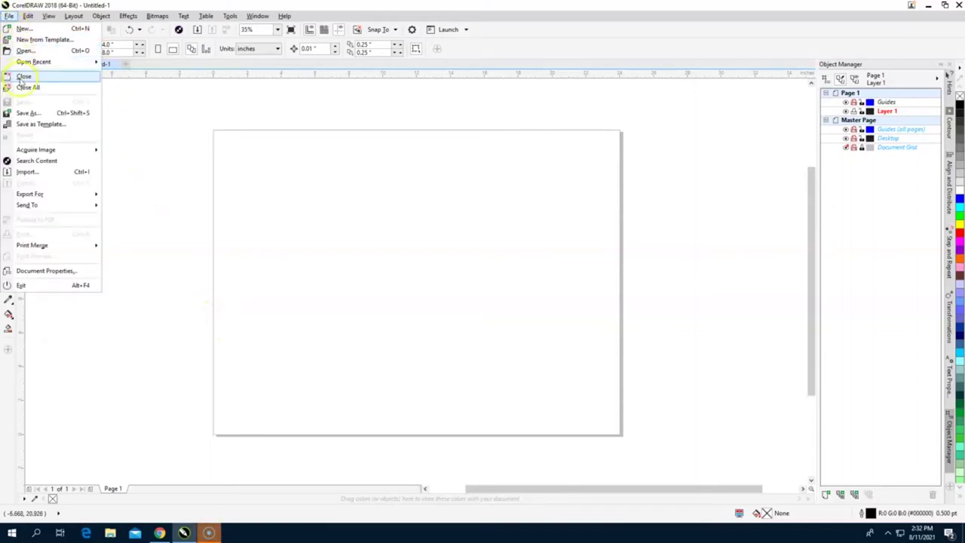
pyautogui.click(38, 175)
pyautogui.scroll(-5, 302, 343)
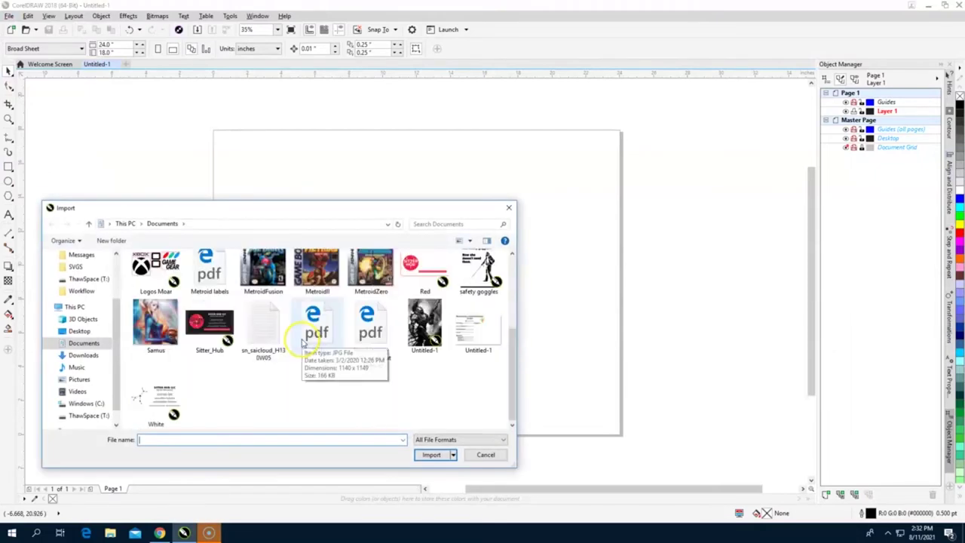
pyautogui.scroll(5, 301, 343)
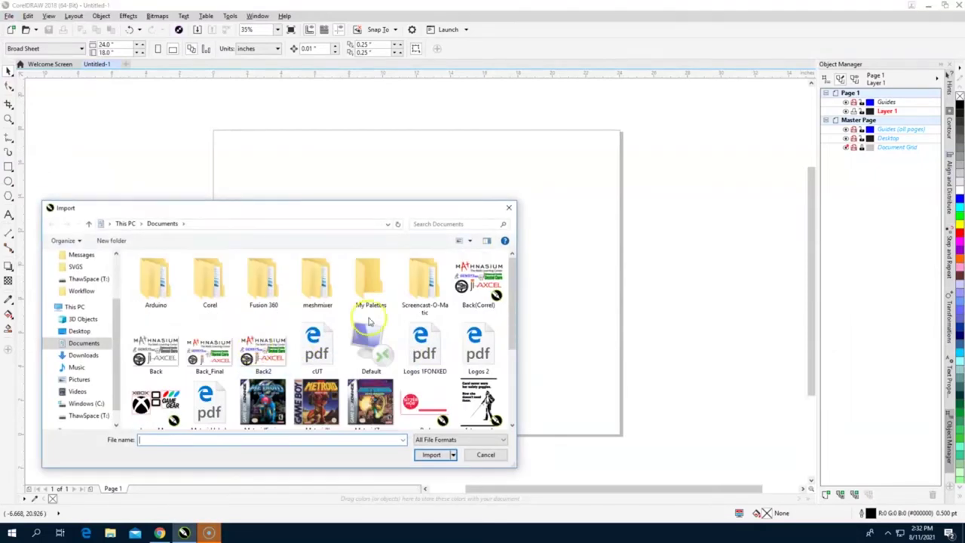
pyautogui.click(81, 332)
pyautogui.doubleClick(316, 366)
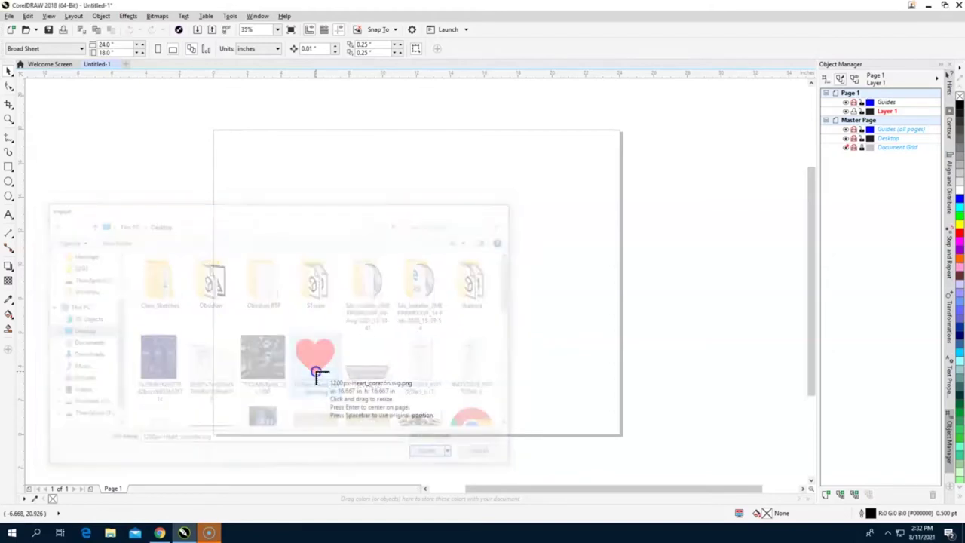
pyautogui.click(266, 183)
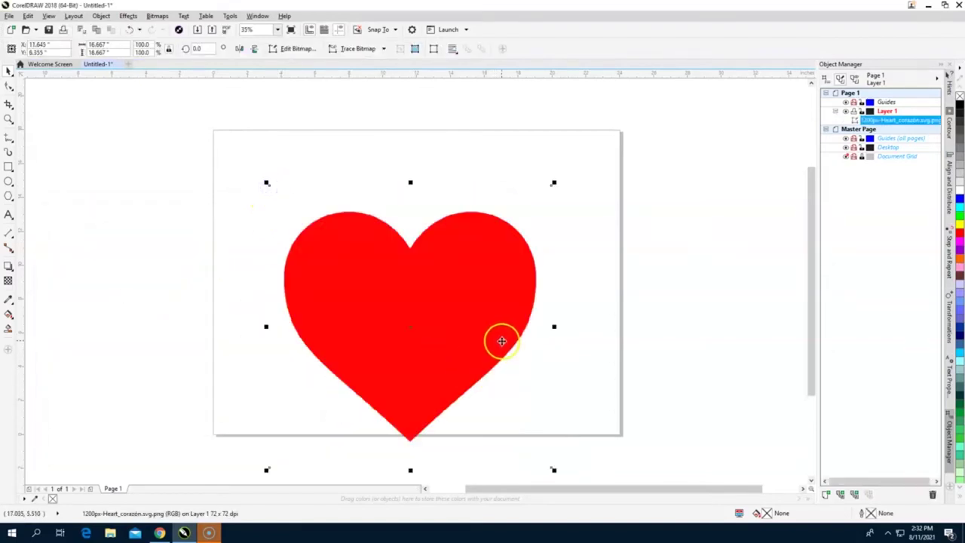
# Step: Reposition the heart image near the middle of the page and scale it down proportionally to about 6.74 inches square
pyautogui.moveTo(468, 338); pyautogui.dragTo(456, 299)
pyautogui.moveTo(548, 439); pyautogui.dragTo(433, 304)
pyautogui.moveTo(351, 211); pyautogui.dragTo(459, 316)
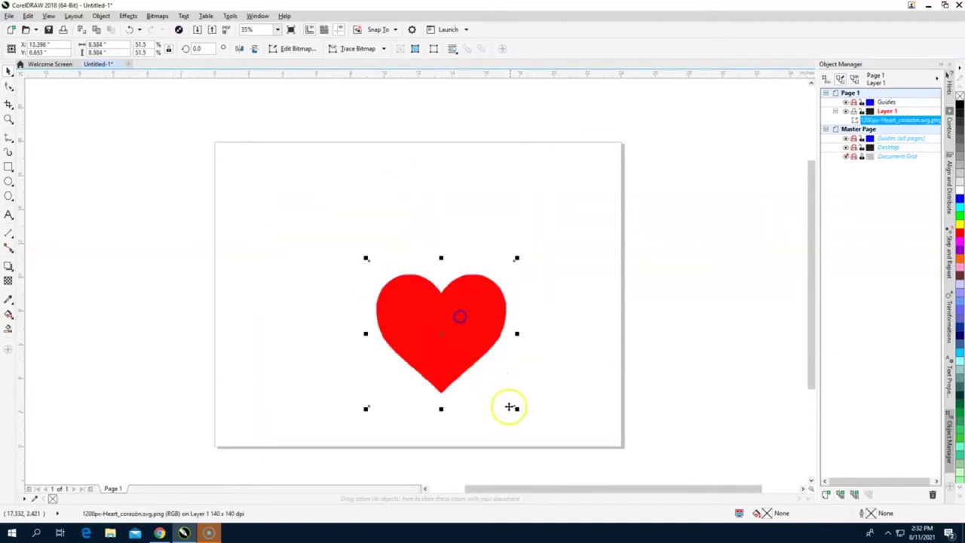
pyautogui.click(514, 410)
pyautogui.click(491, 356)
pyautogui.moveTo(515, 410); pyautogui.dragTo(485, 384)
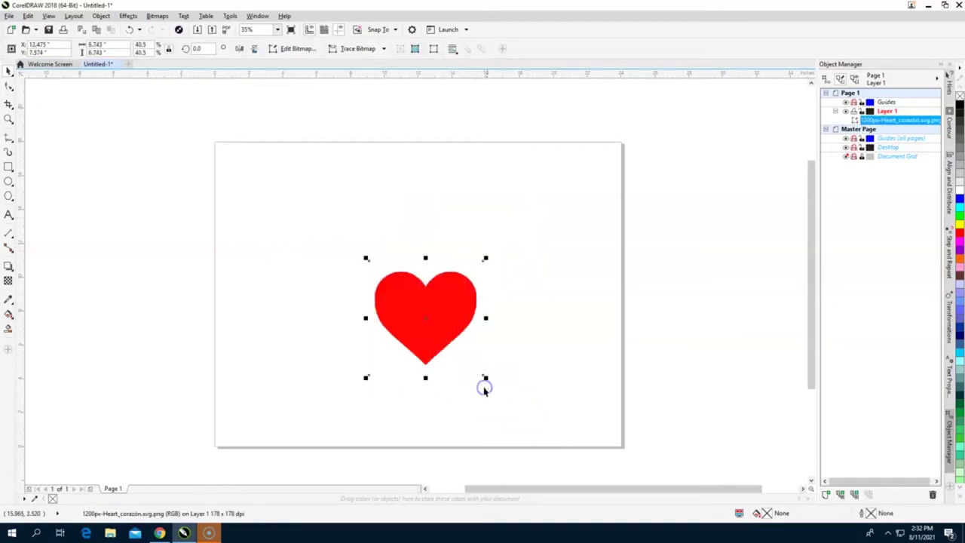
# Step: Convert the heart bitmap into a vector curve with Quick Trace
pyautogui.rightClick(437, 309)
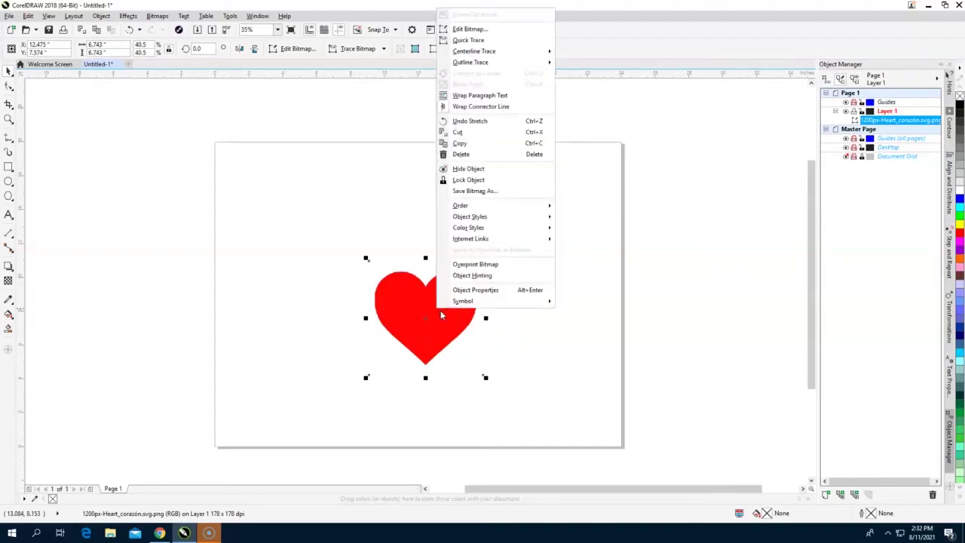
pyautogui.click(433, 338)
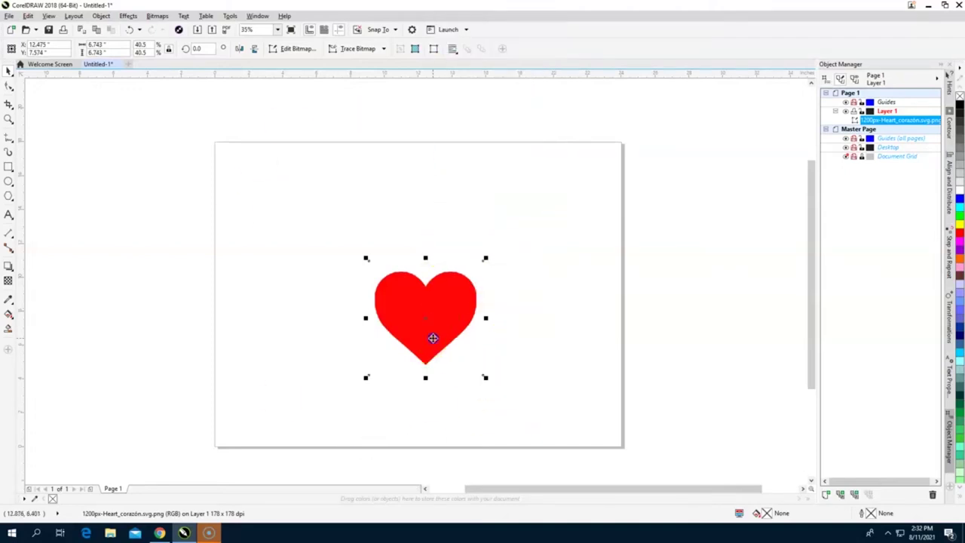
pyautogui.rightClick(441, 331)
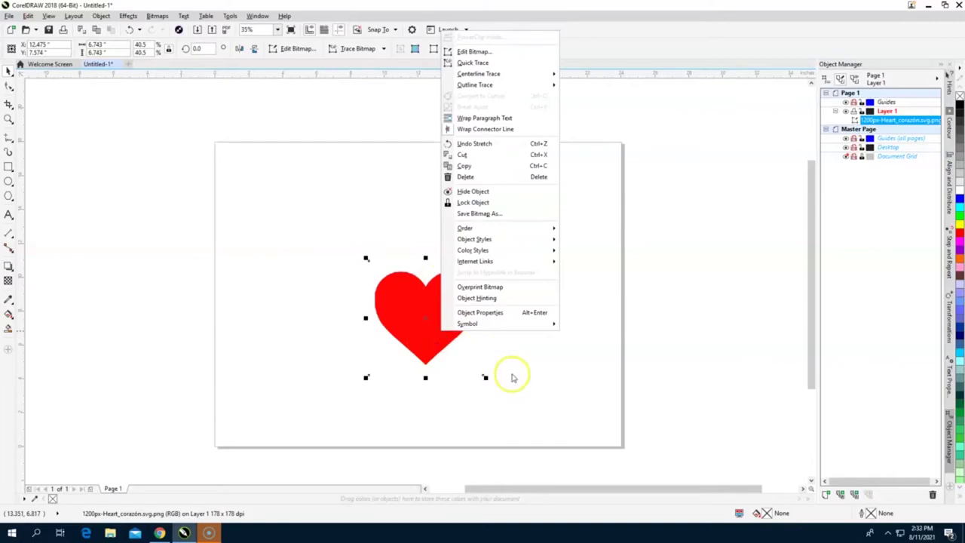
pyautogui.click(517, 377)
pyautogui.rightClick(433, 300)
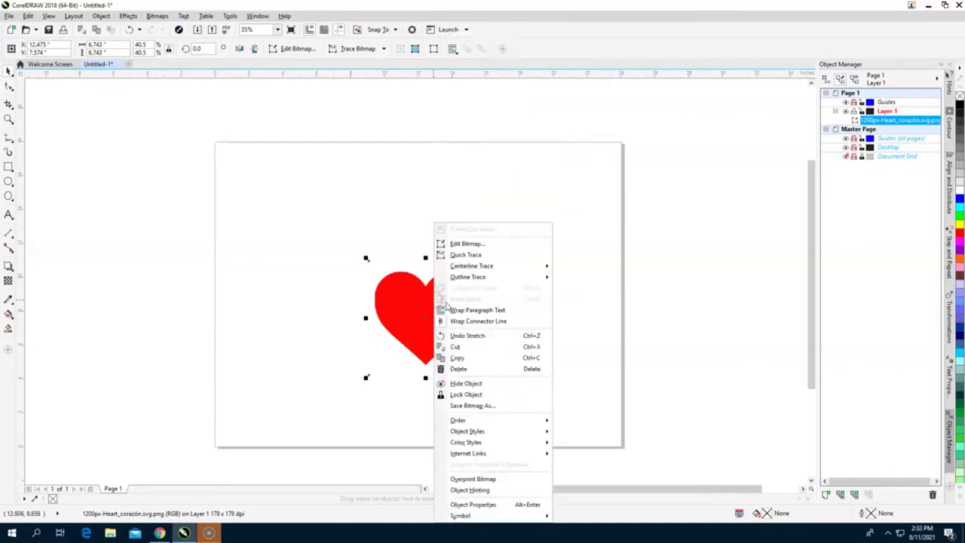
pyautogui.click(467, 255)
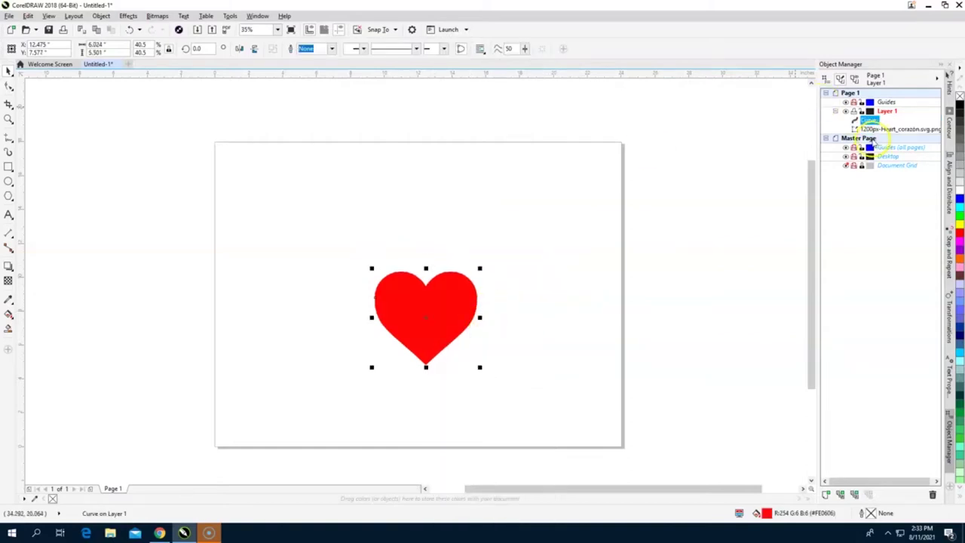
# Step: Delete the original heart PNG from Layer 1, keeping the traced curve, and select that curve
pyautogui.click(872, 129)
pyautogui.press('Delete')
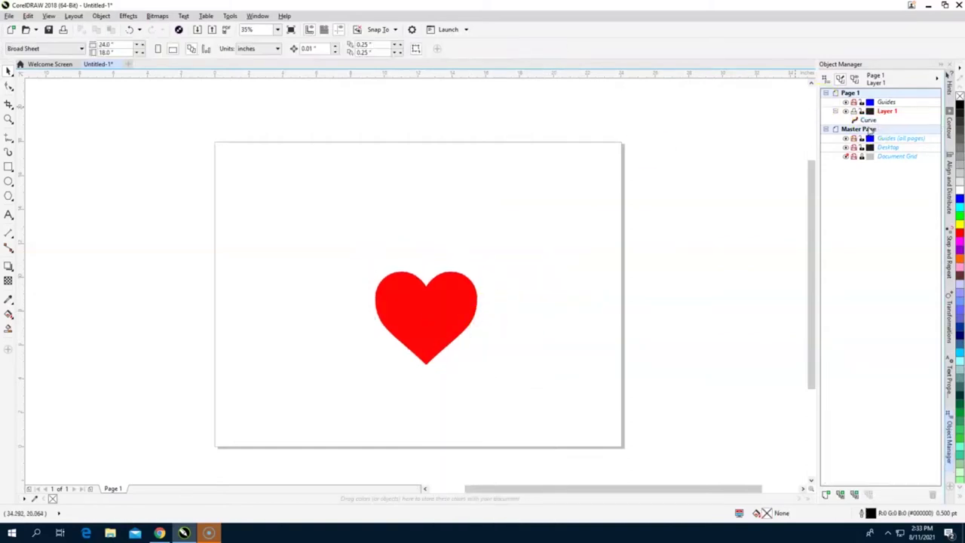
pyautogui.click(868, 120)
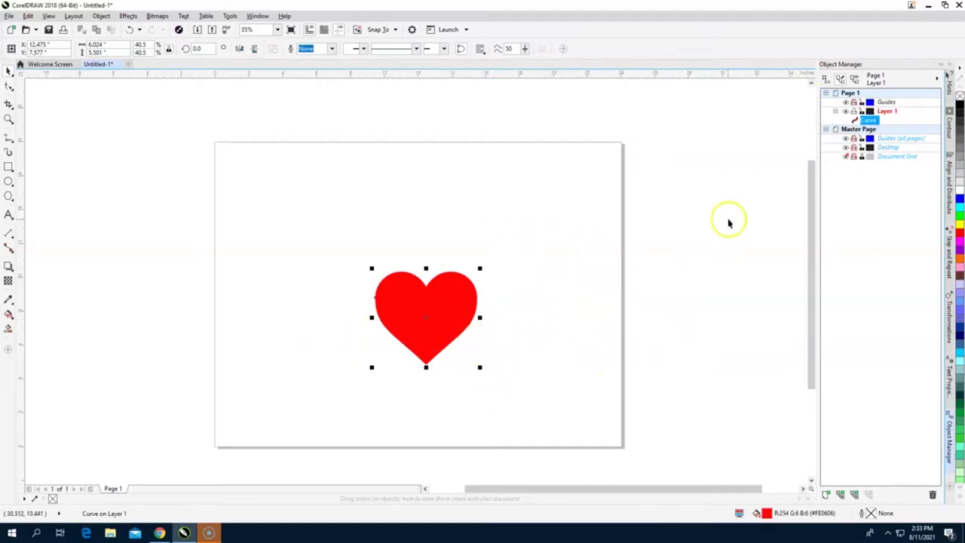
# Step: Remove the traced heart's fill and give it a black outline
pyautogui.click(595, 262)
pyautogui.click(469, 295)
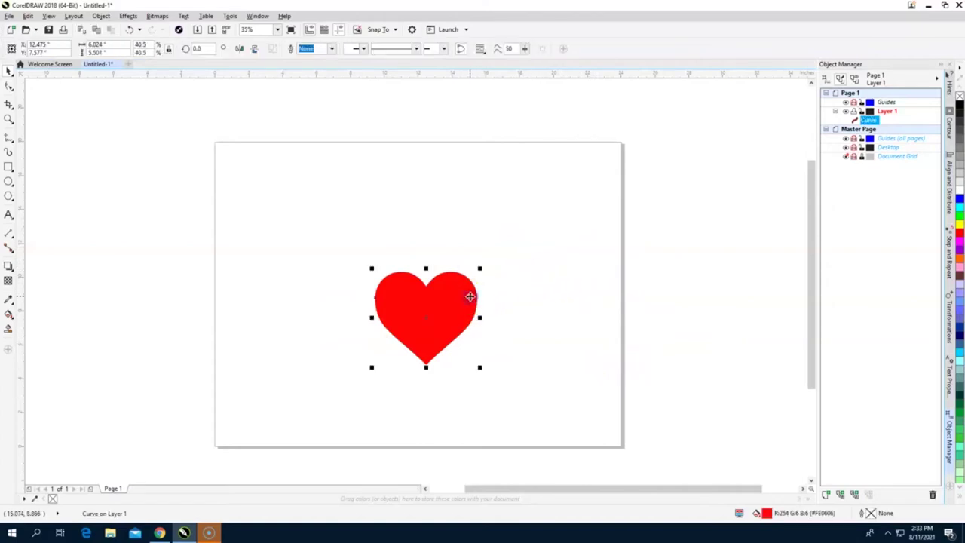
pyautogui.click(527, 313)
pyautogui.click(471, 303)
pyautogui.click(959, 110)
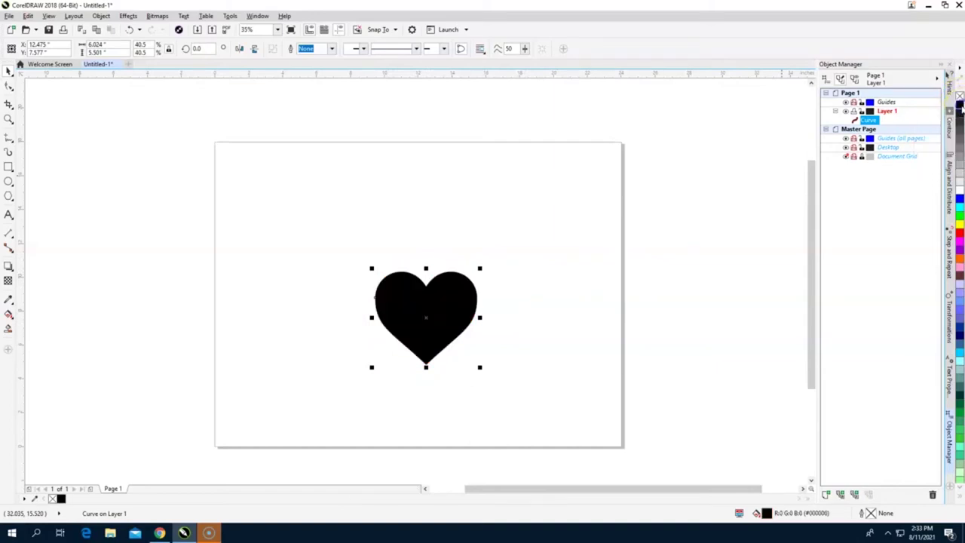
pyautogui.click(959, 99)
pyautogui.click(960, 98)
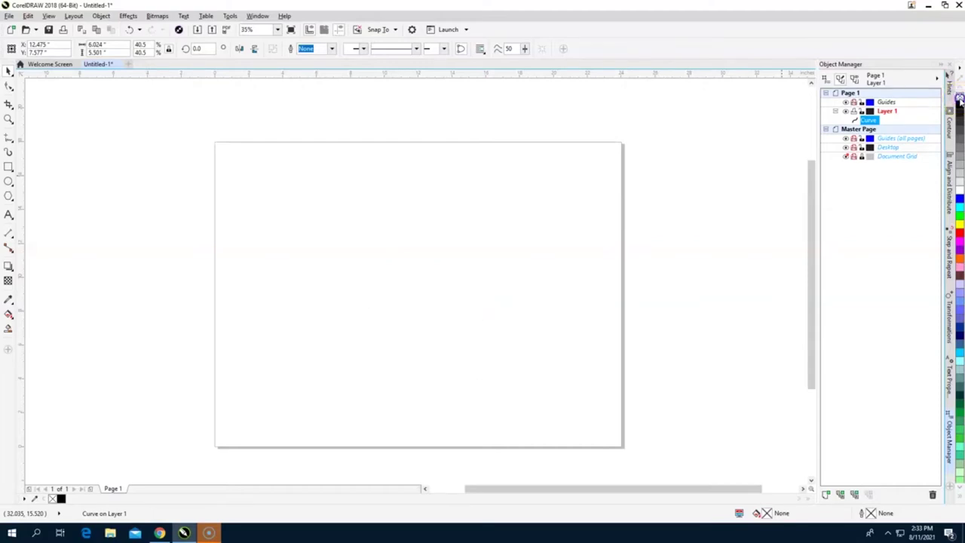
pyautogui.rightClick(959, 108)
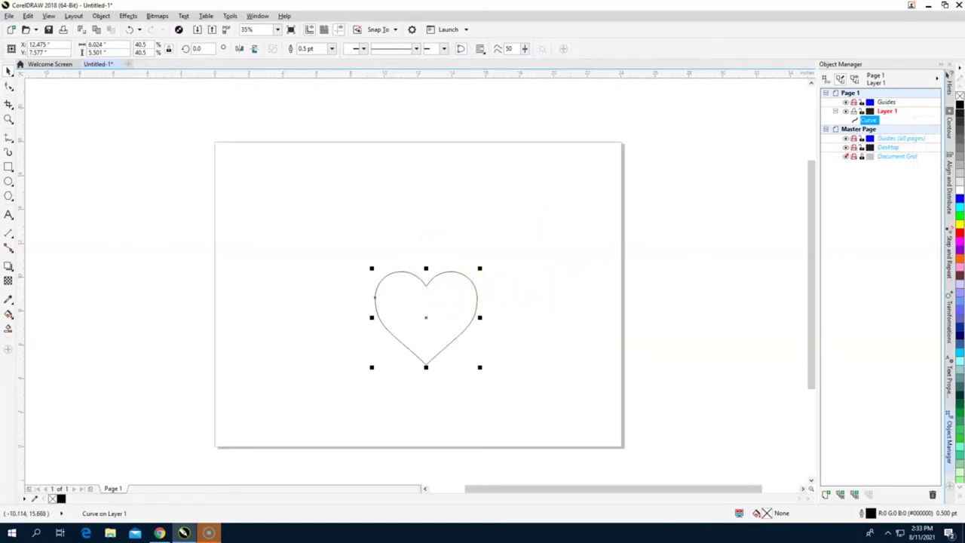
pyautogui.click(548, 254)
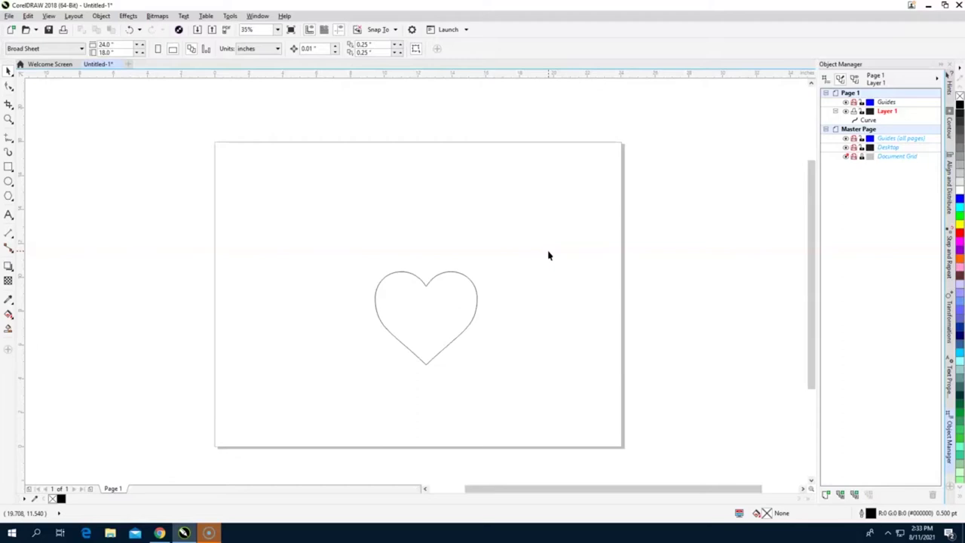
# Step: Set the heart curve's outline width to Hairline
pyautogui.click(473, 302)
pyautogui.click(331, 48)
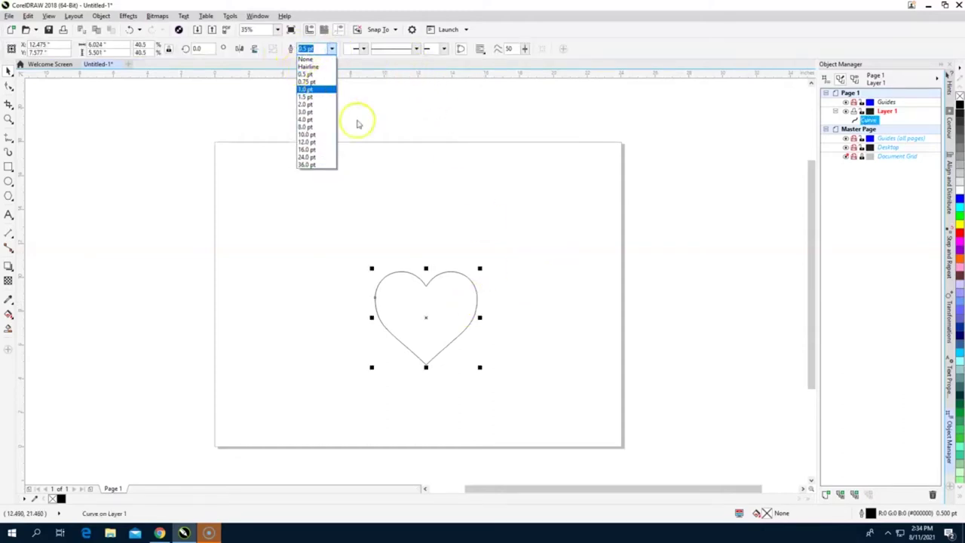
pyautogui.click(458, 229)
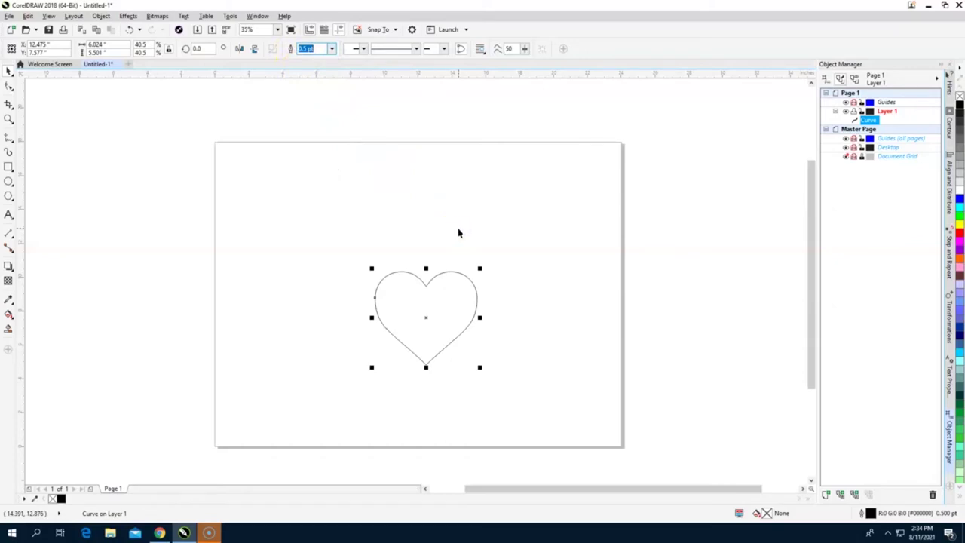
pyautogui.click(332, 49)
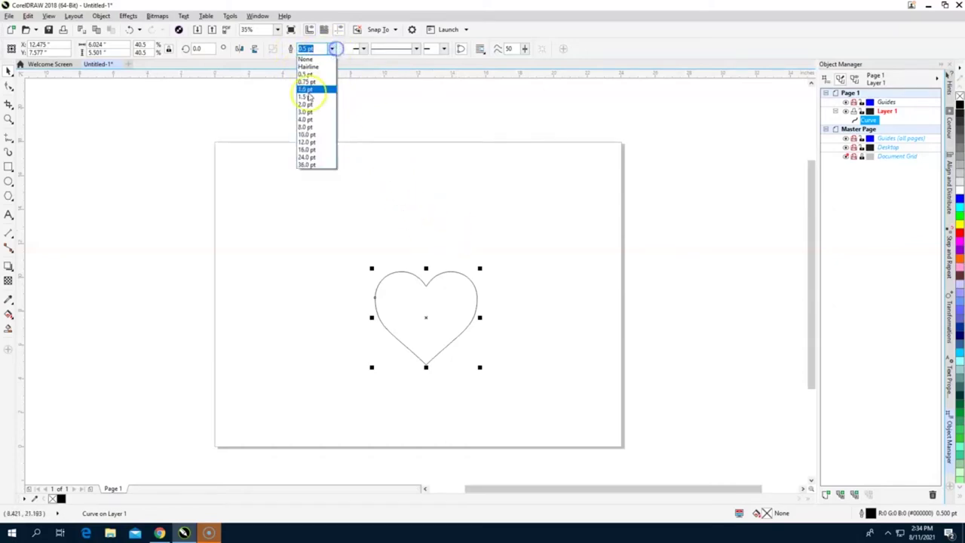
pyautogui.click(310, 67)
pyautogui.click(357, 199)
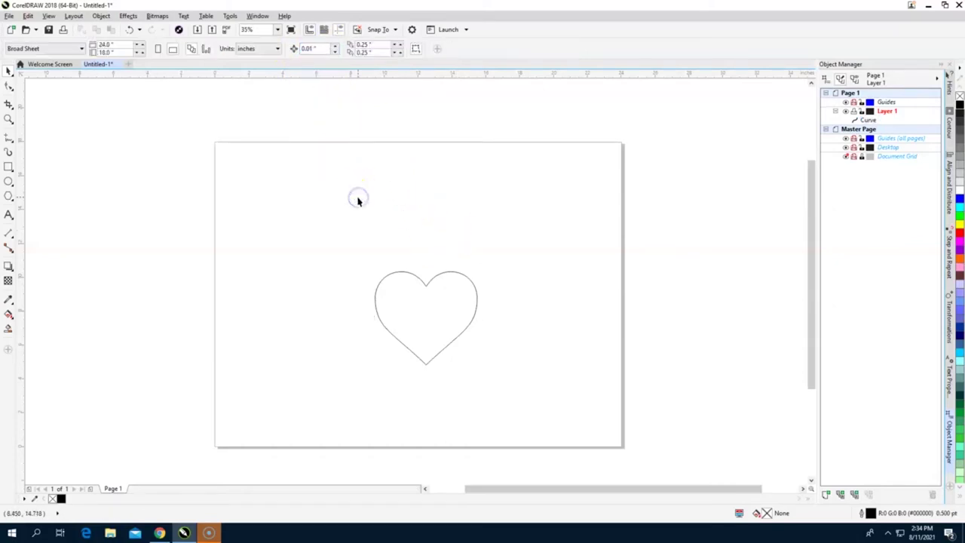
pyautogui.click(424, 284)
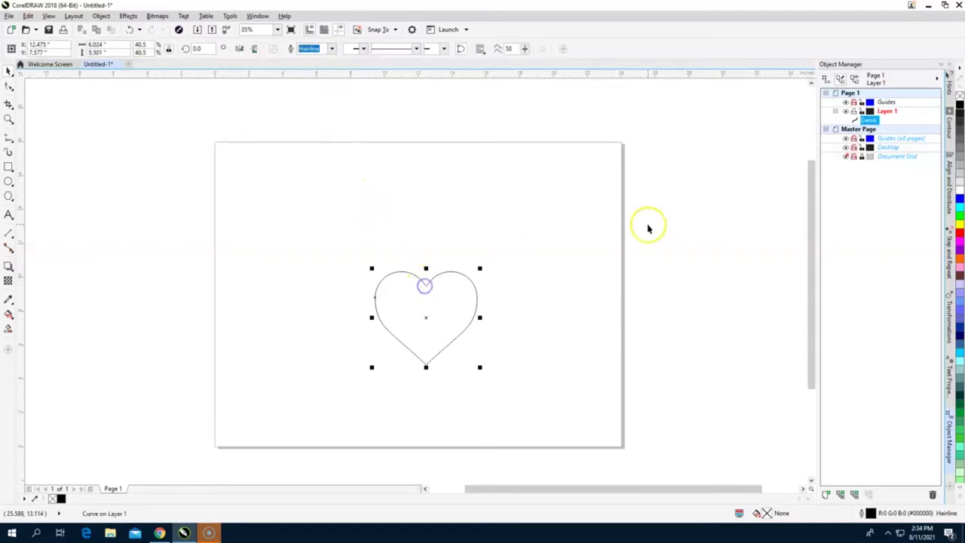
pyautogui.click(587, 252)
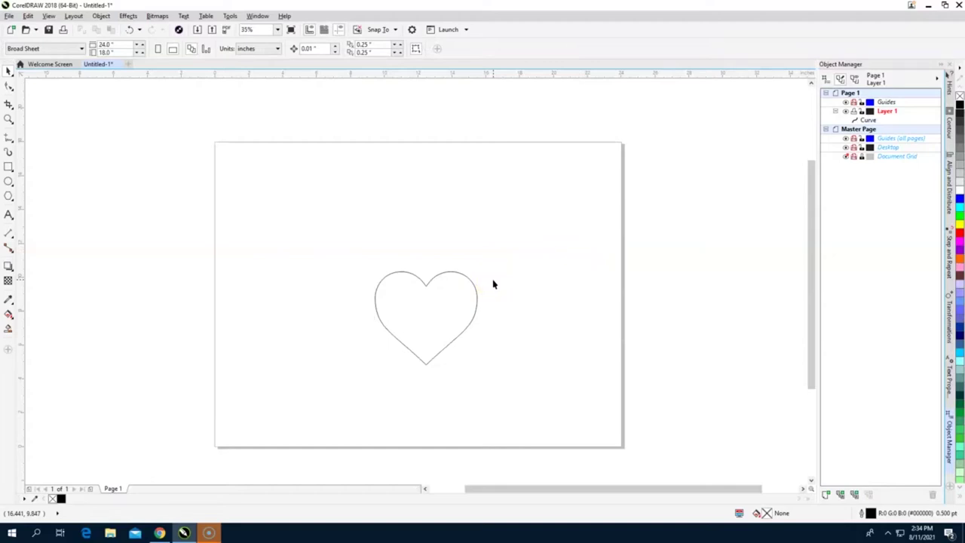
pyautogui.click(457, 303)
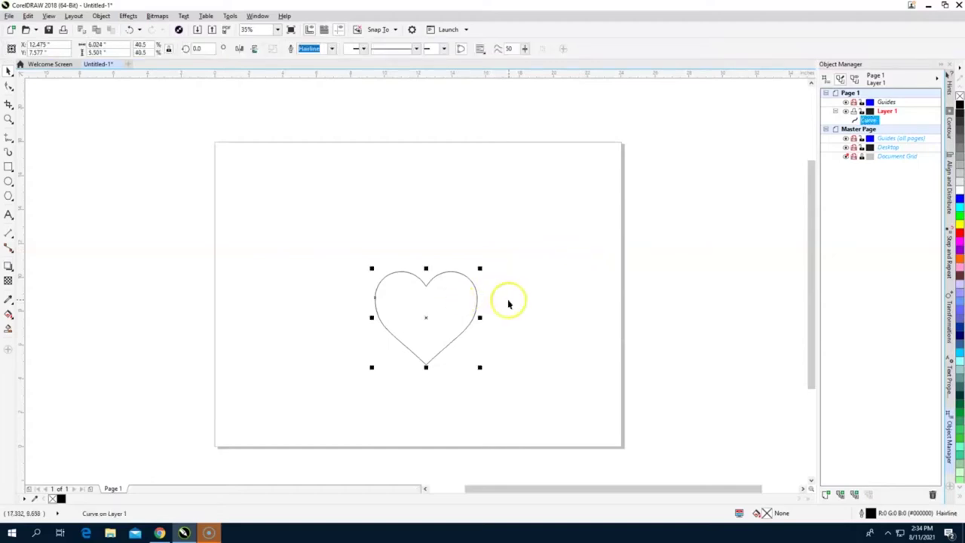
pyautogui.click(509, 301)
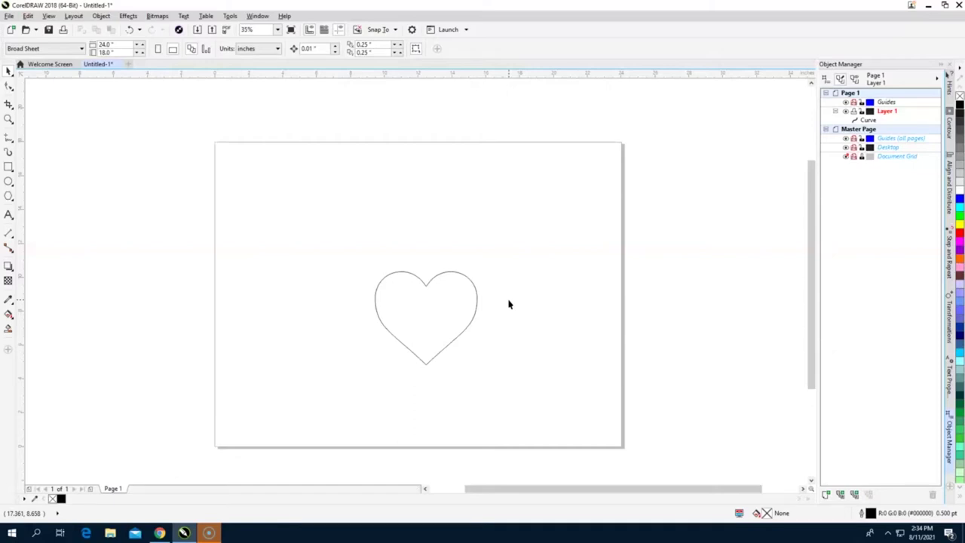
pyautogui.click(455, 312)
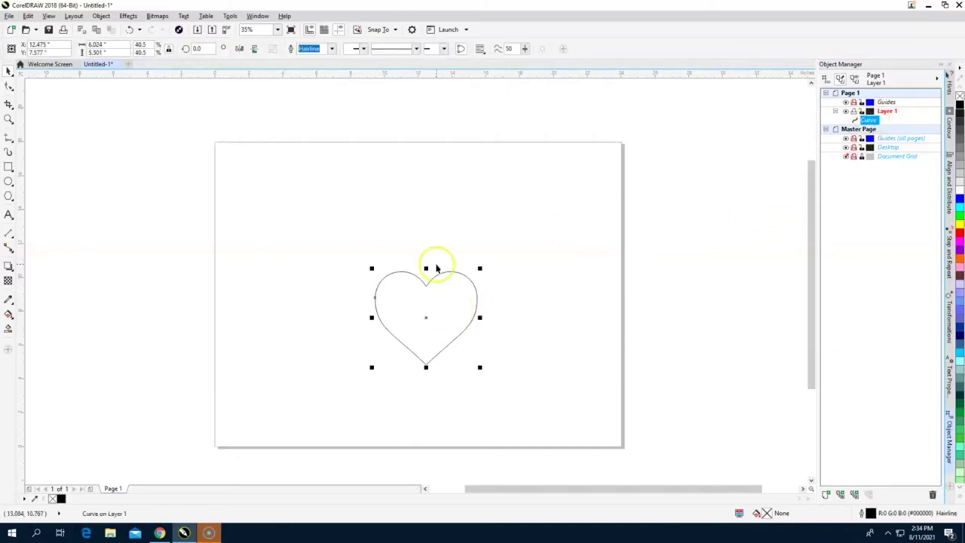
pyautogui.click(545, 245)
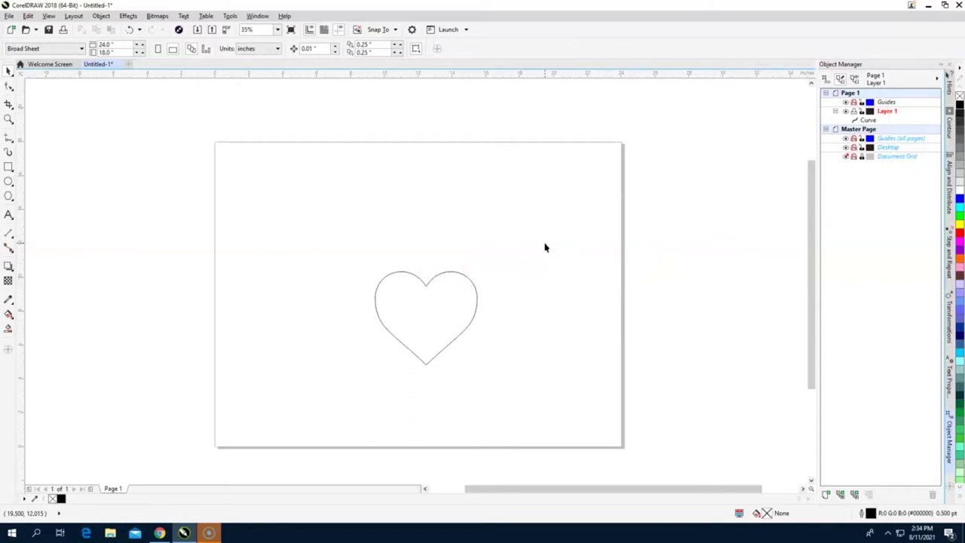
pyautogui.click(475, 309)
pyautogui.click(503, 303)
pyautogui.click(441, 299)
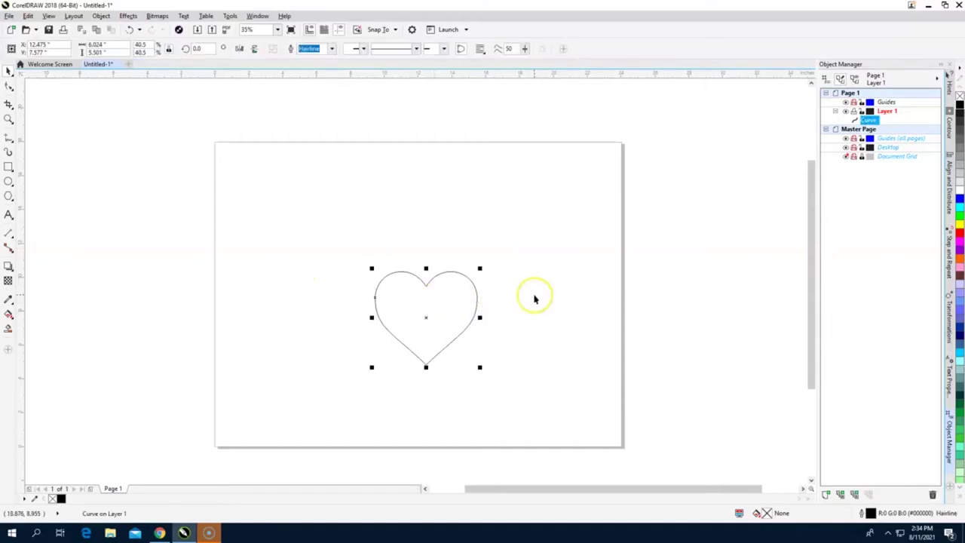
pyautogui.click(534, 297)
pyautogui.click(450, 288)
pyautogui.click(477, 218)
# Step: Launch Cut/Plot (CM4) and choose the Graphtec GPGL CE6000-60Plus as the cutter for the new setup
pyautogui.click(448, 29)
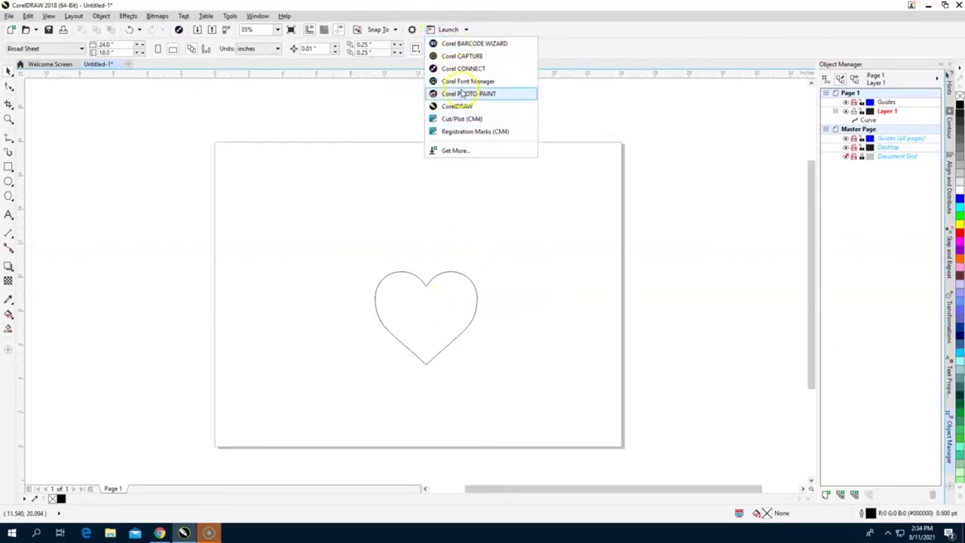
pyautogui.click(455, 121)
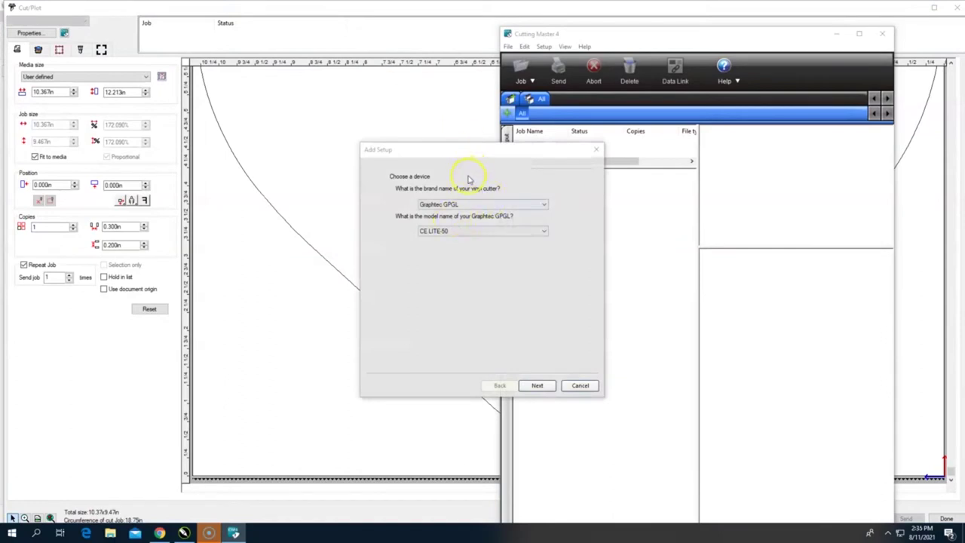
pyautogui.click(465, 204)
pyautogui.click(465, 213)
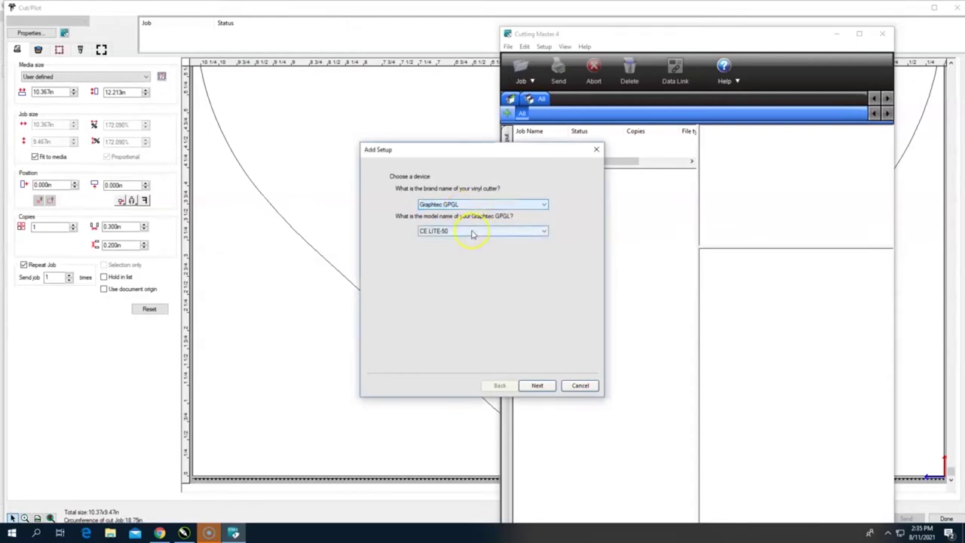
pyautogui.click(473, 232)
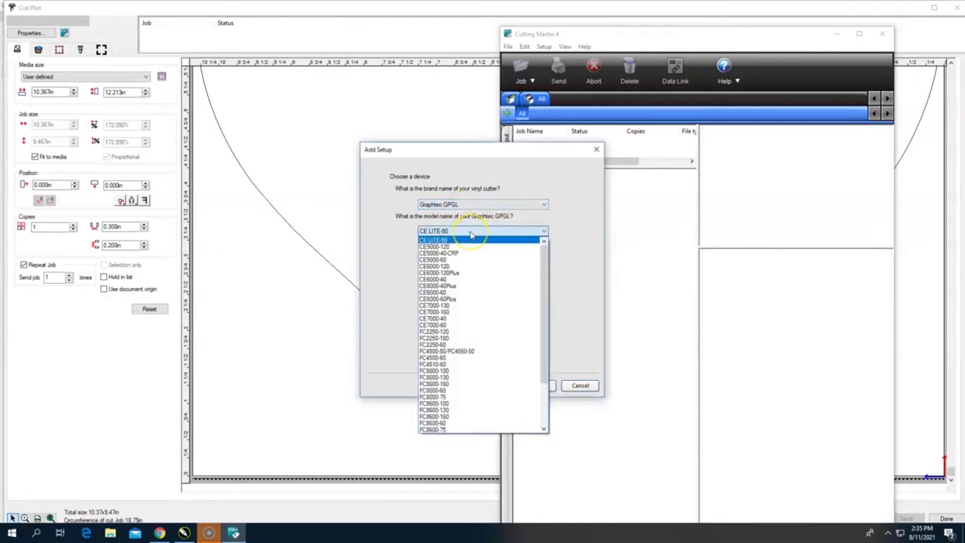
pyautogui.click(456, 205)
pyautogui.click(456, 205)
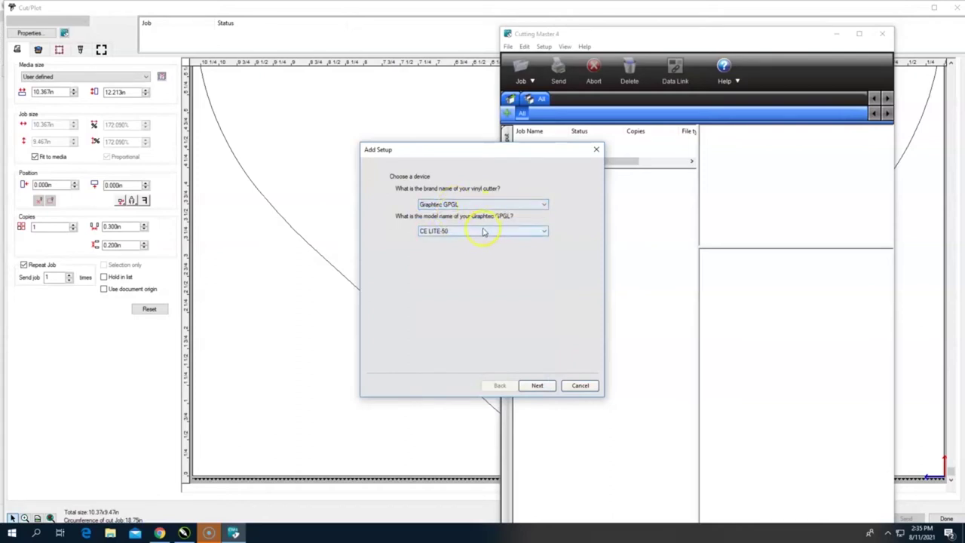
pyautogui.click(479, 231)
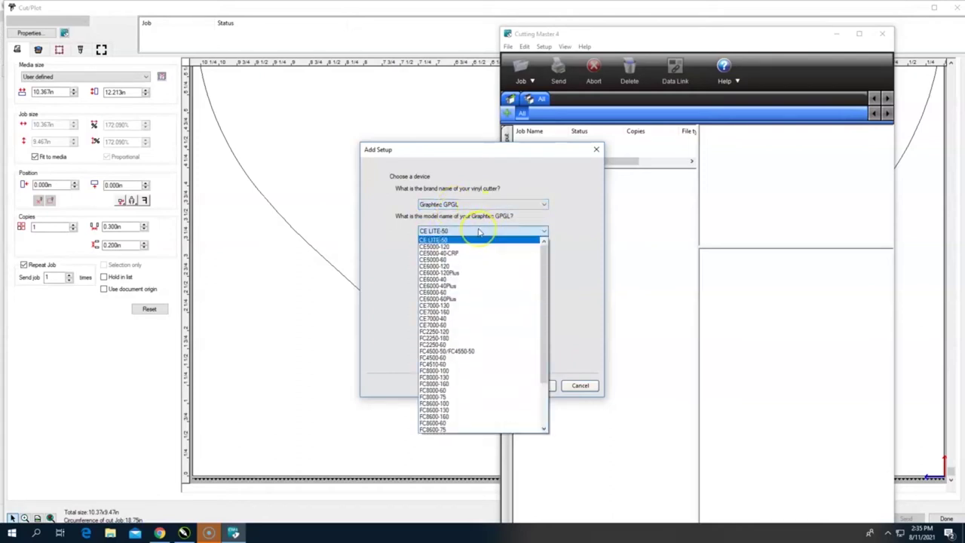
pyautogui.click(475, 300)
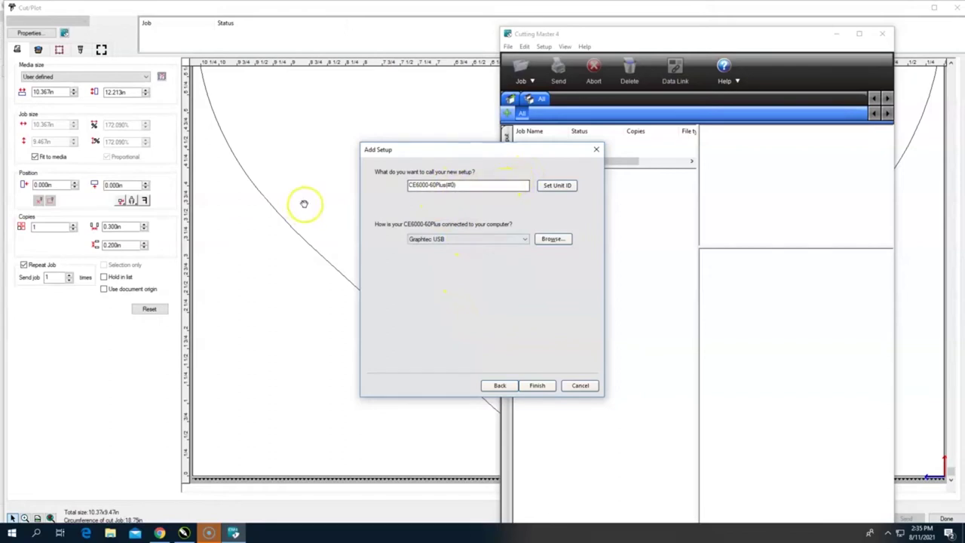
# Step: Finish the CE6000-60Plus setup with a Graphtec USB connection and return to the Cut/Plot window
pyautogui.click(474, 237)
pyautogui.click(491, 241)
pyautogui.click(546, 386)
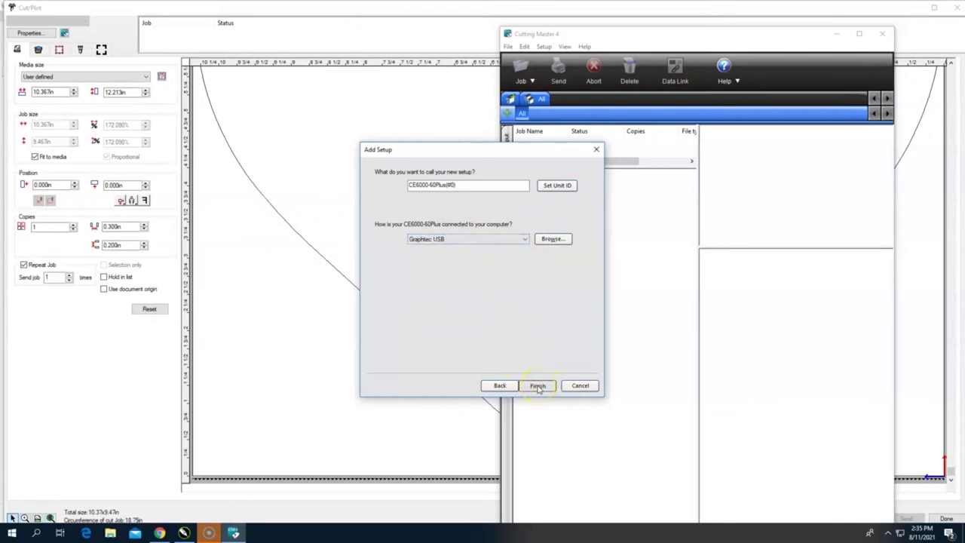
pyautogui.click(538, 386)
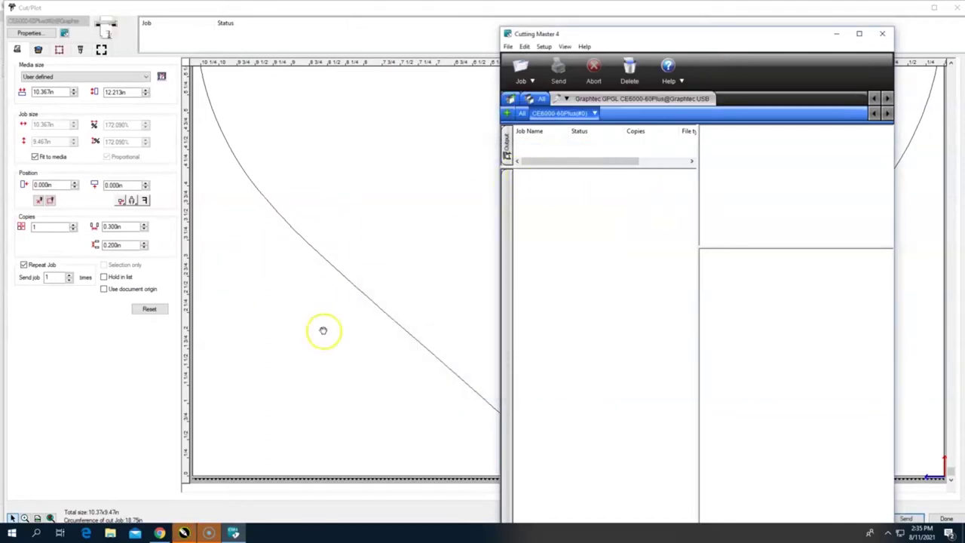
pyautogui.click(452, 290)
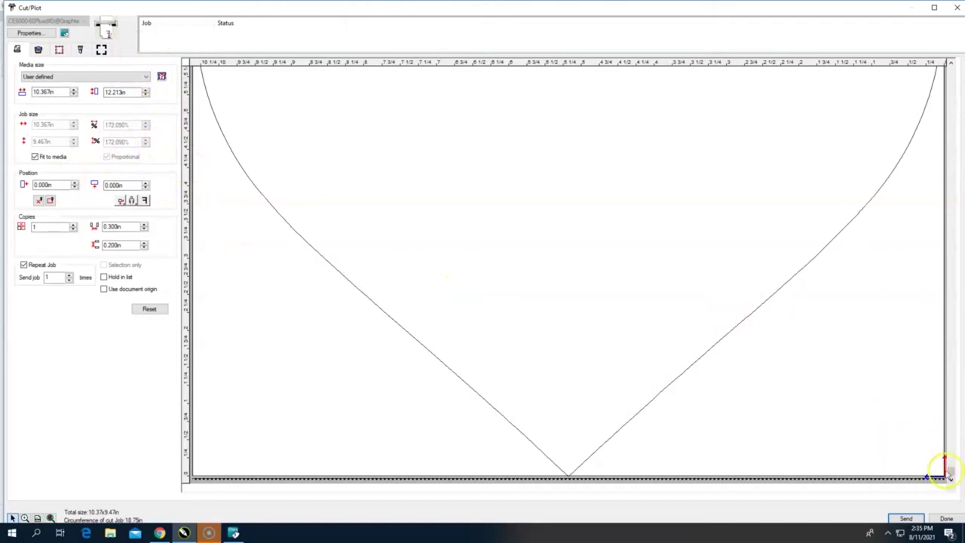
pyautogui.moveTo(947, 463); pyautogui.dragTo(913, 162)
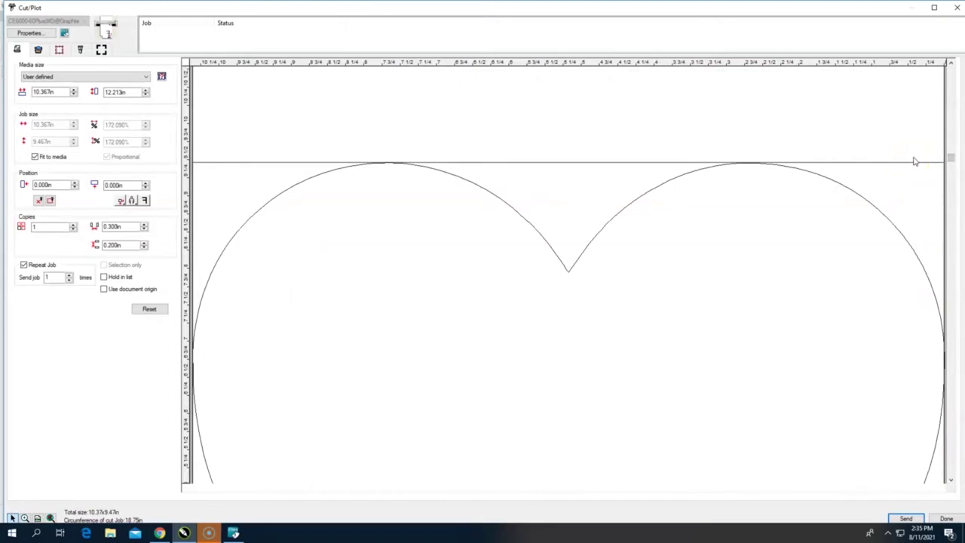
pyautogui.click(569, 265)
pyautogui.click(952, 161)
pyautogui.moveTo(951, 160); pyautogui.dragTo(951, 356)
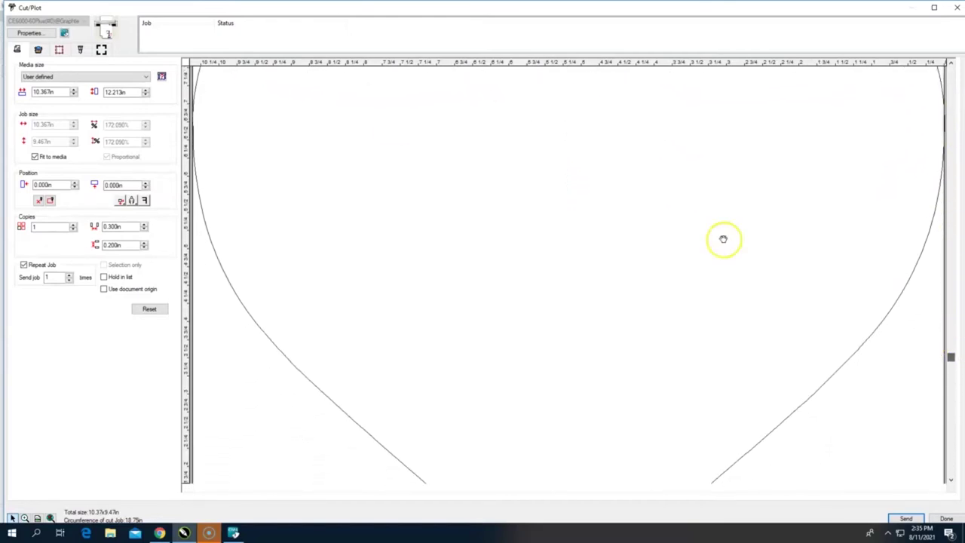
# Step: Keep the media size user defined and update it to 10.721 in wide by 10.189 in high
pyautogui.click(43, 83)
pyautogui.click(43, 83)
pyautogui.click(43, 83)
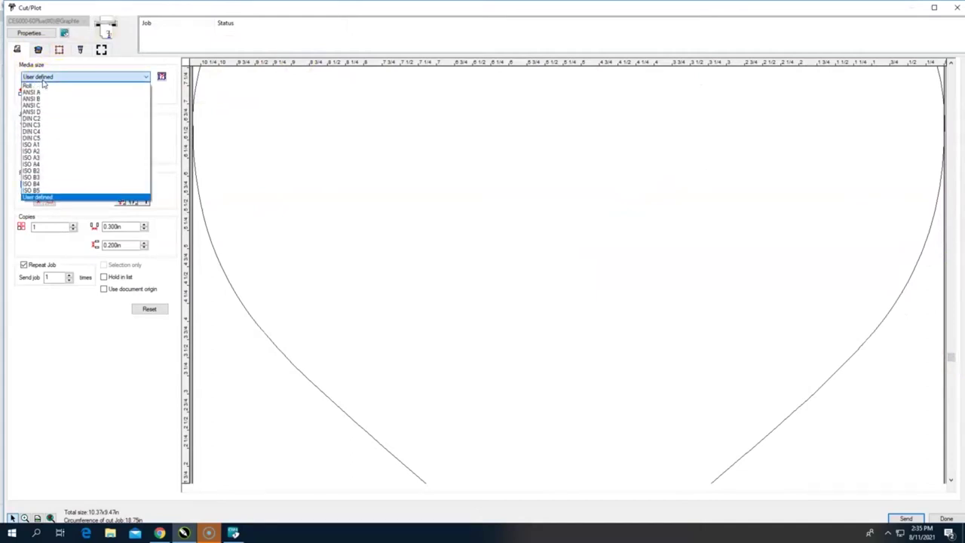
pyautogui.click(43, 83)
pyautogui.click(38, 92)
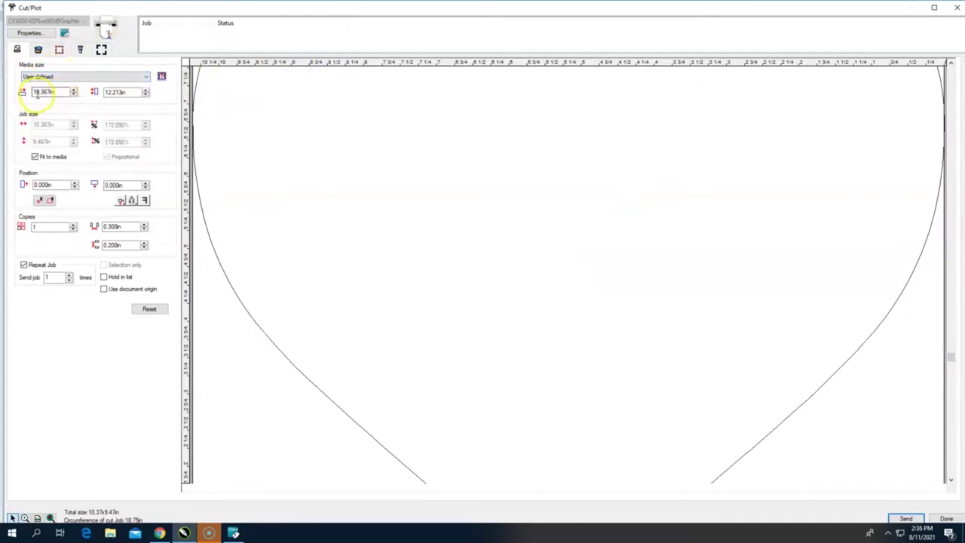
pyautogui.click(134, 91)
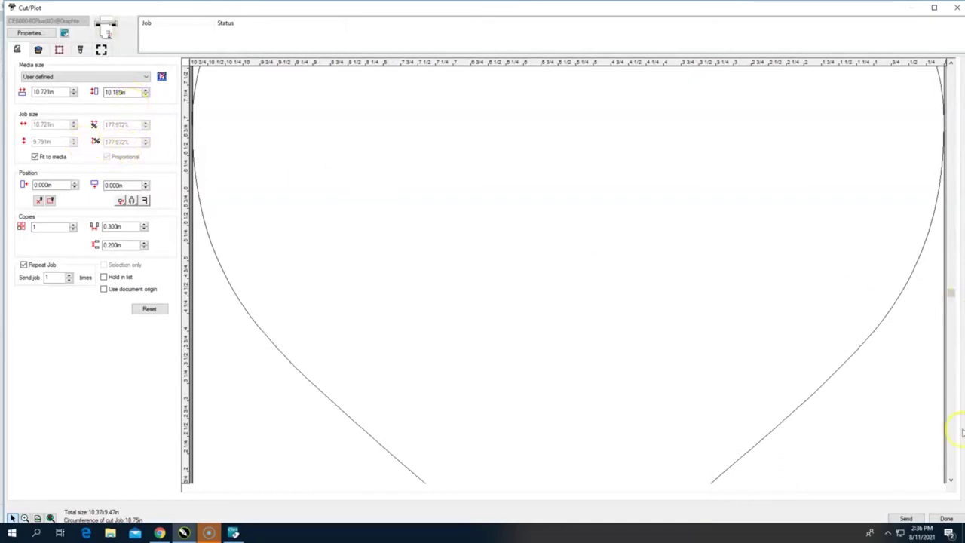
# Step: Turn off fitting to media and scale the heart proportionally to a job width of 3 in
pyautogui.moveTo(951, 292); pyautogui.dragTo(958, 483)
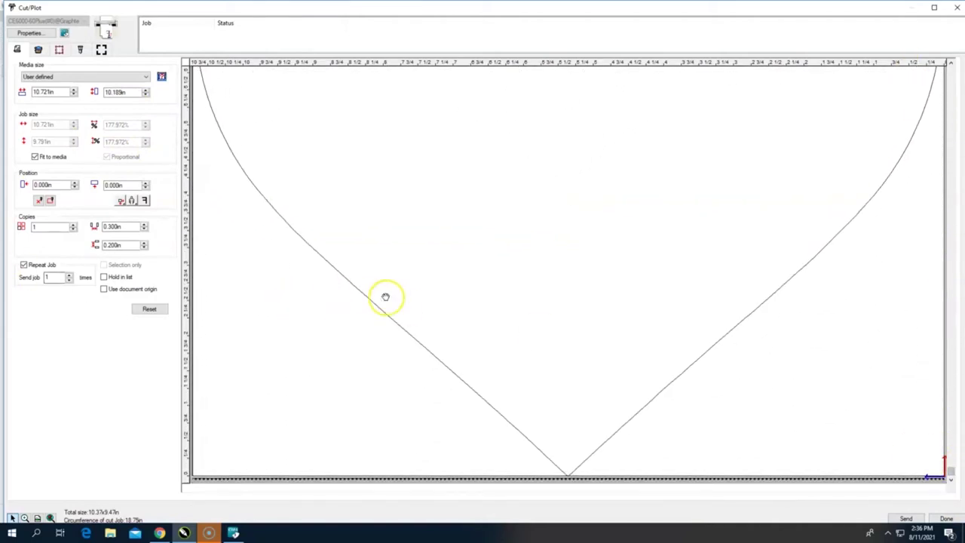
pyautogui.click(35, 157)
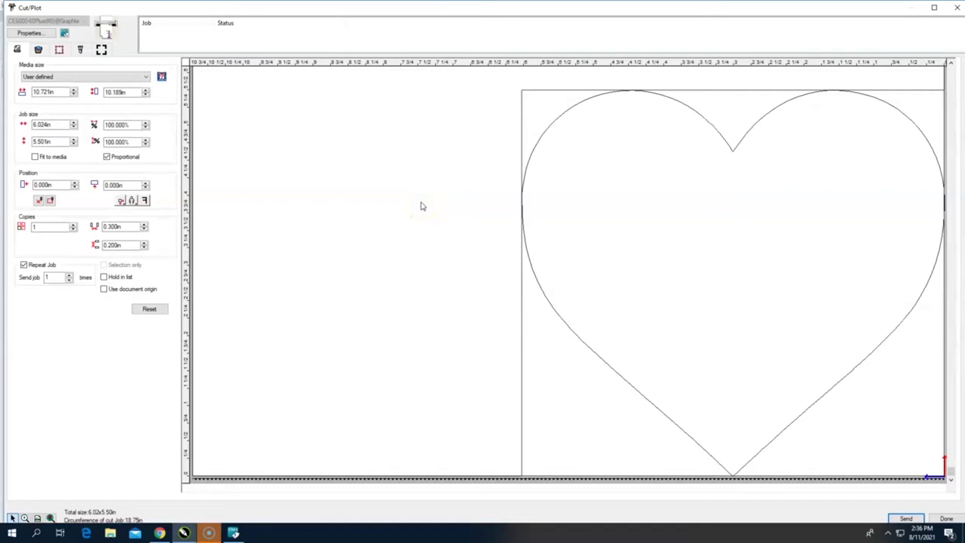
pyautogui.doubleClick(42, 125)
pyautogui.moveTo(51, 125); pyautogui.dragTo(22, 129)
pyautogui.press('Return')
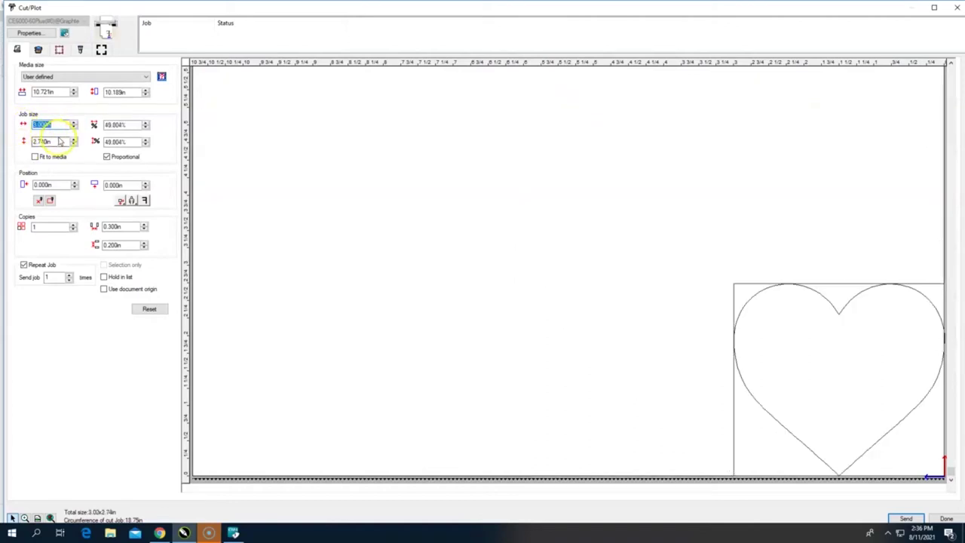
pyautogui.click(129, 125)
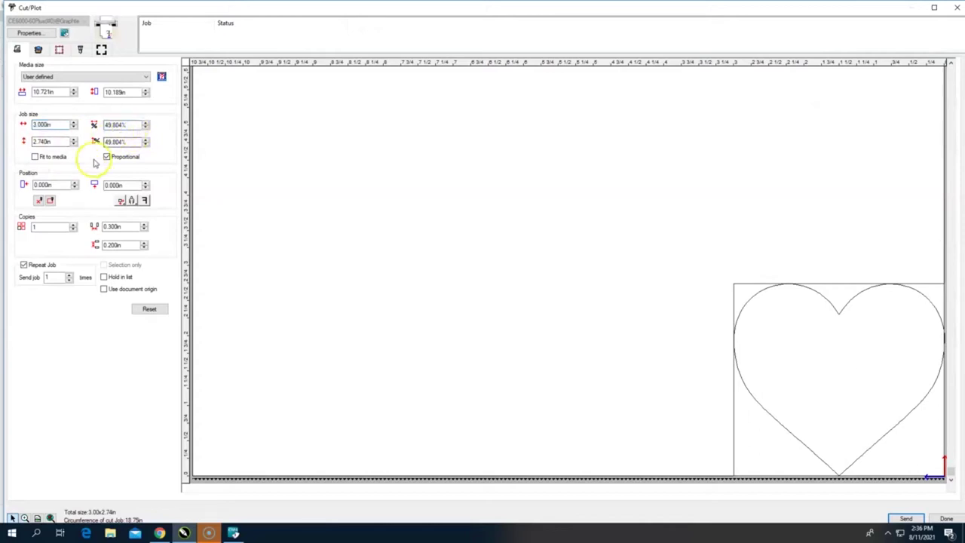
pyautogui.press('Return')
# Step: Turn off proportional scaling and set the heart's job height to 3 in
pyautogui.click(107, 157)
pyautogui.click(107, 158)
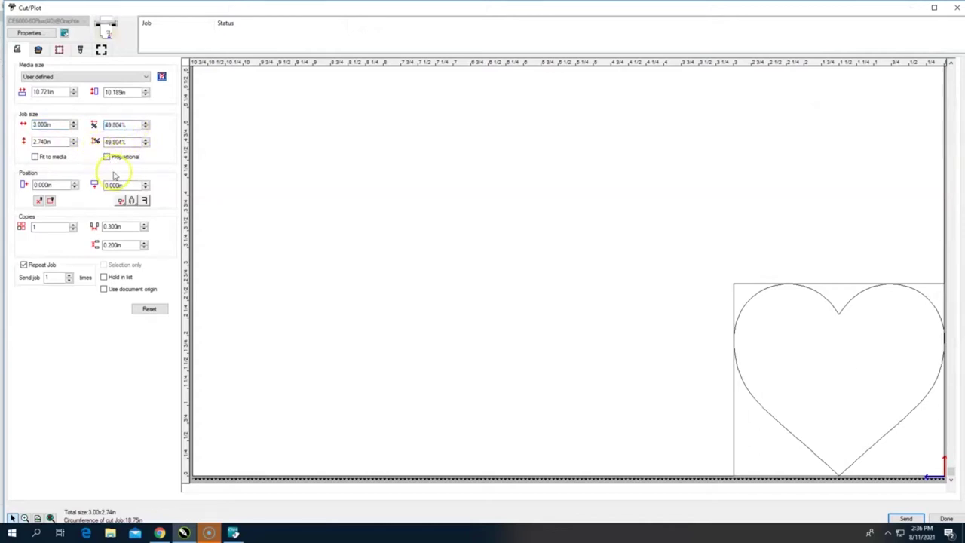
pyautogui.doubleClick(59, 141)
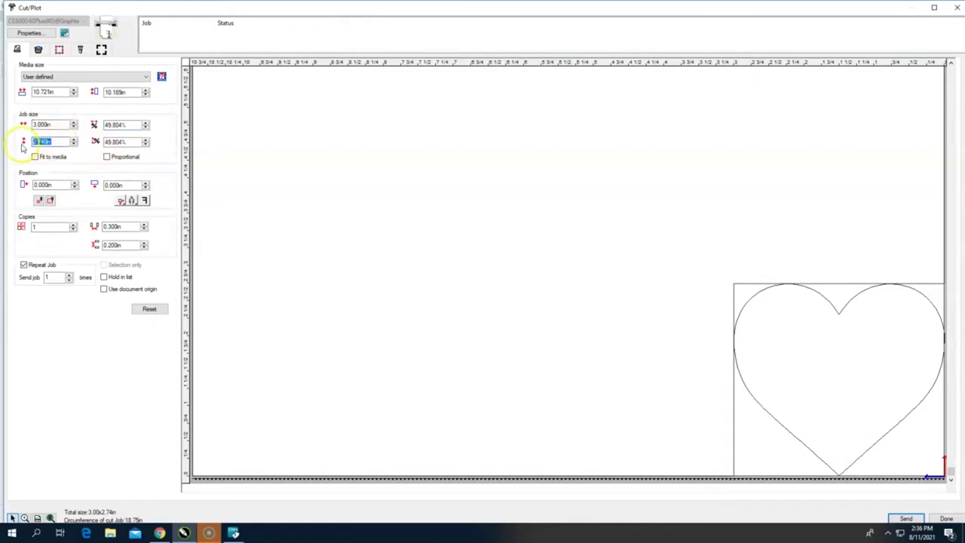
pyautogui.write('3')
pyautogui.press('Return')
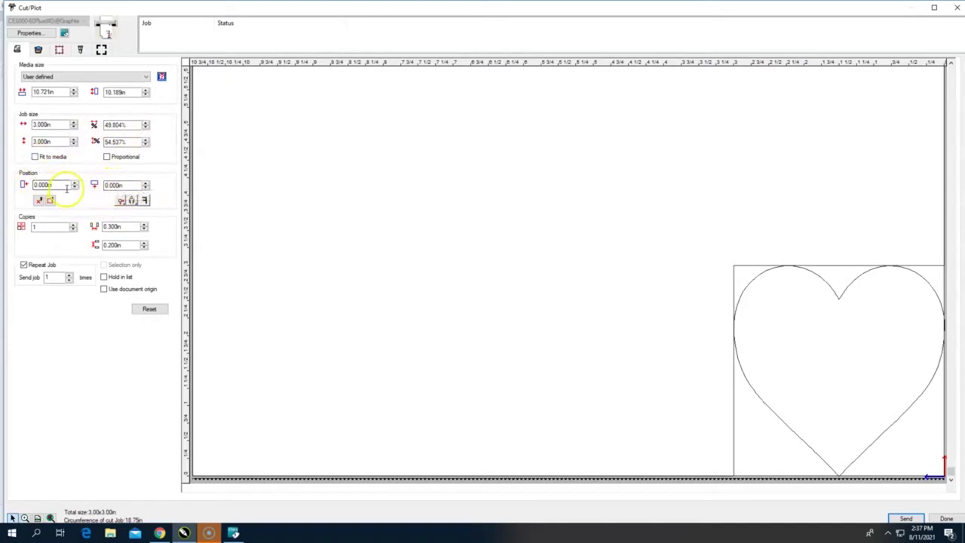
# Step: Offset the heart from the media origin by 0.1 in both horizontally and vertically
pyautogui.moveTo(52, 186); pyautogui.dragTo(33, 187)
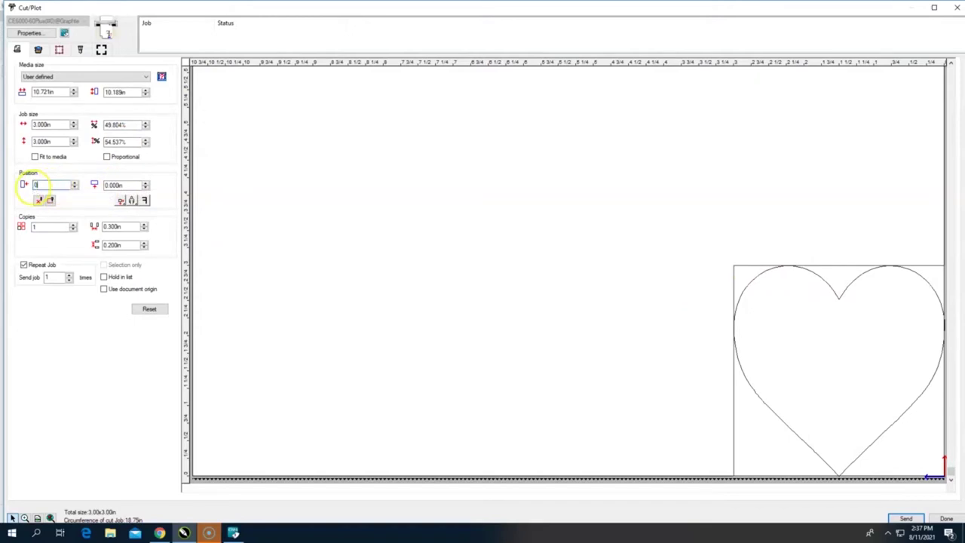
pyautogui.write('0.1')
pyautogui.press('Return')
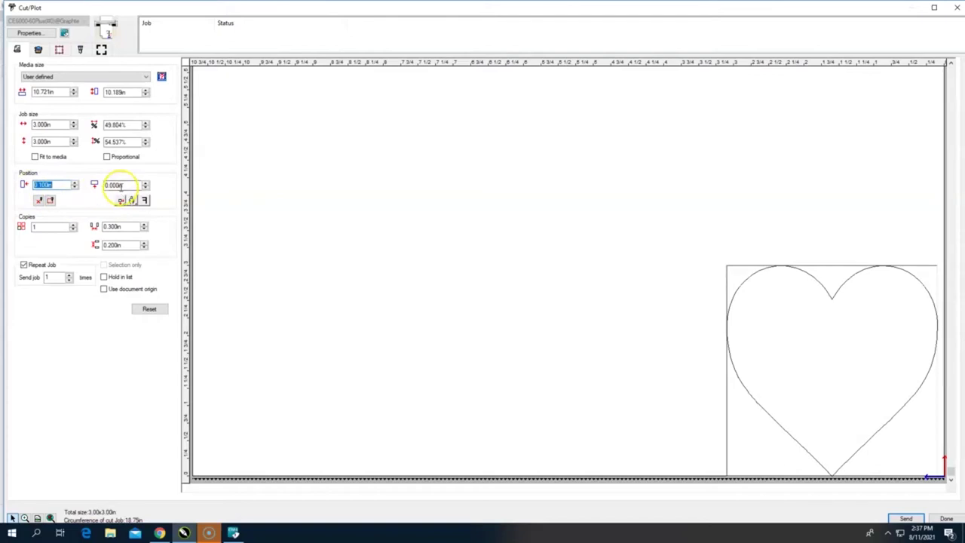
pyautogui.click(112, 186)
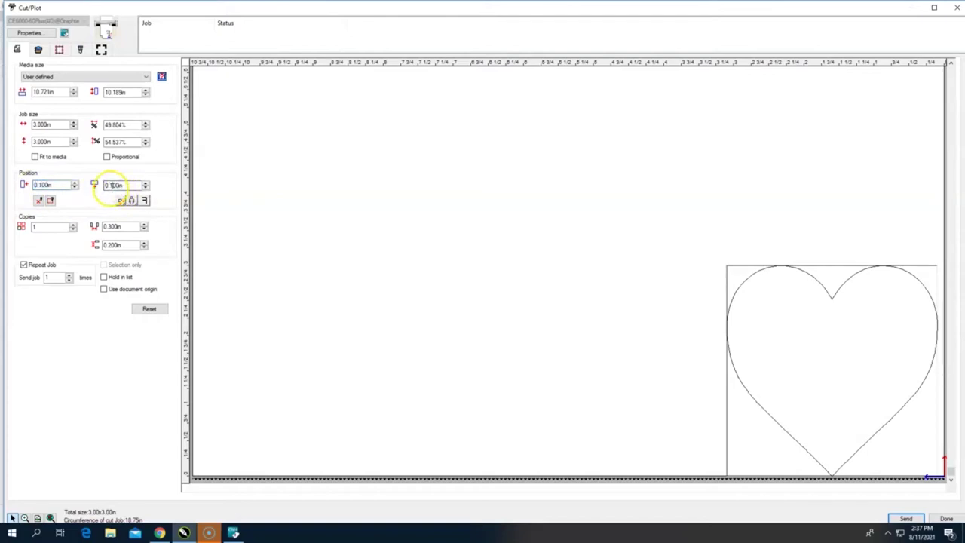
pyautogui.press('Return')
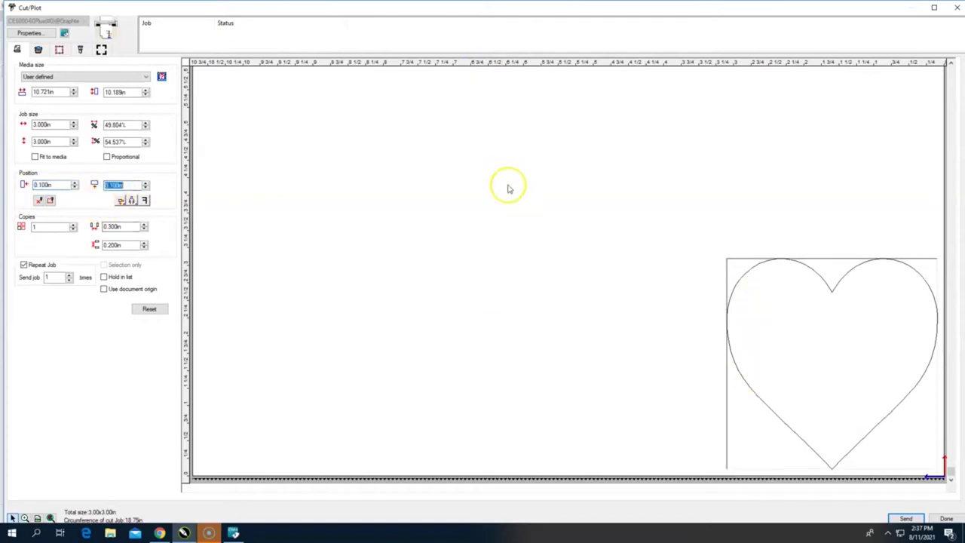
pyautogui.moveTo(952, 471); pyautogui.dragTo(933, 300)
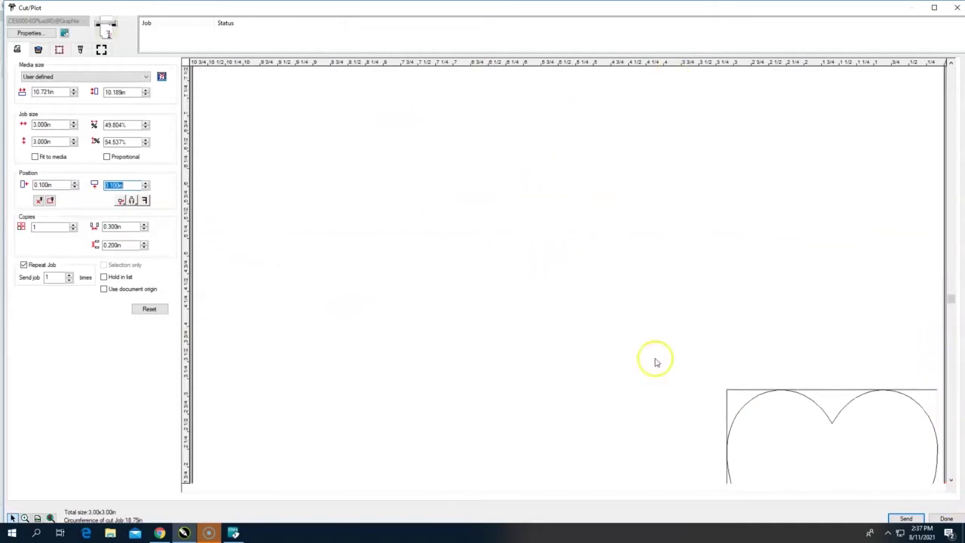
pyautogui.moveTo(950, 300); pyautogui.dragTo(959, 494)
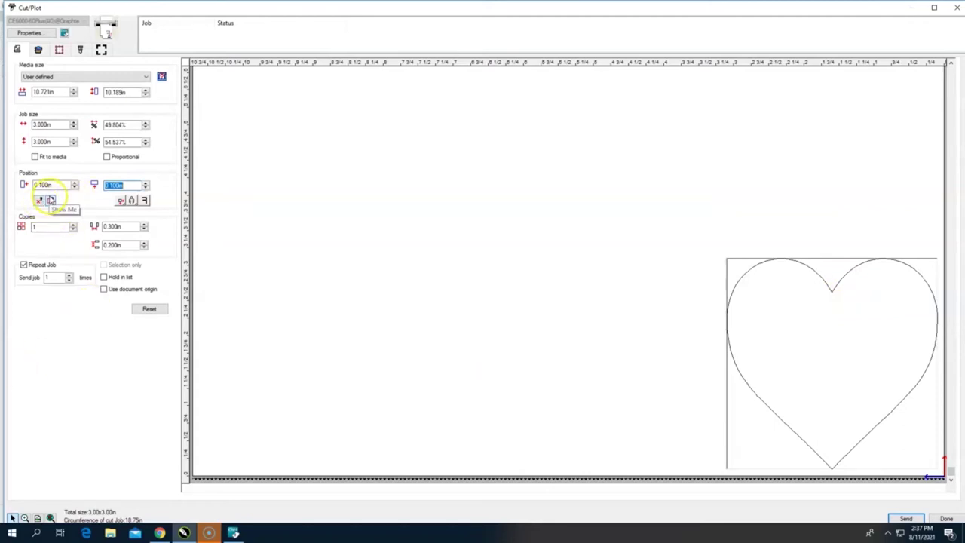
pyautogui.click(121, 201)
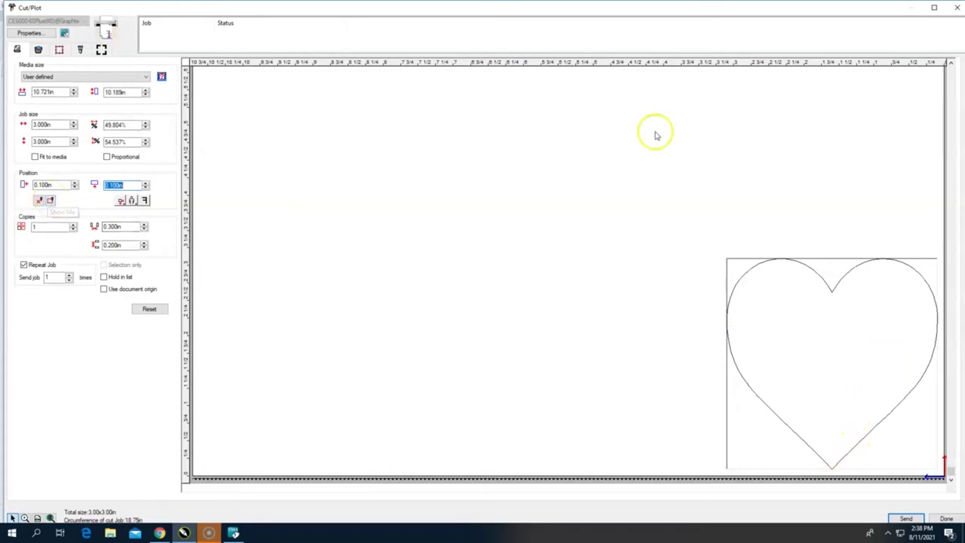
pyautogui.click(121, 200)
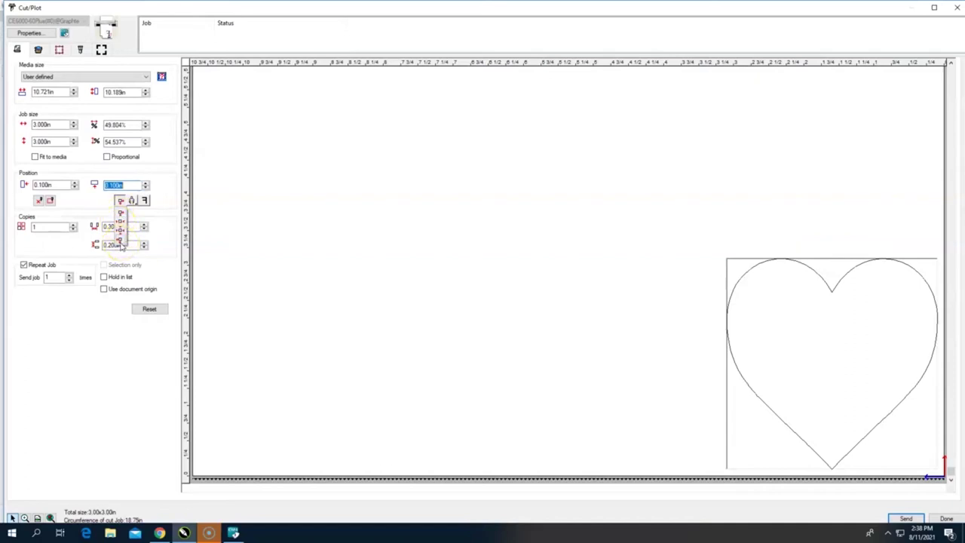
pyautogui.click(156, 193)
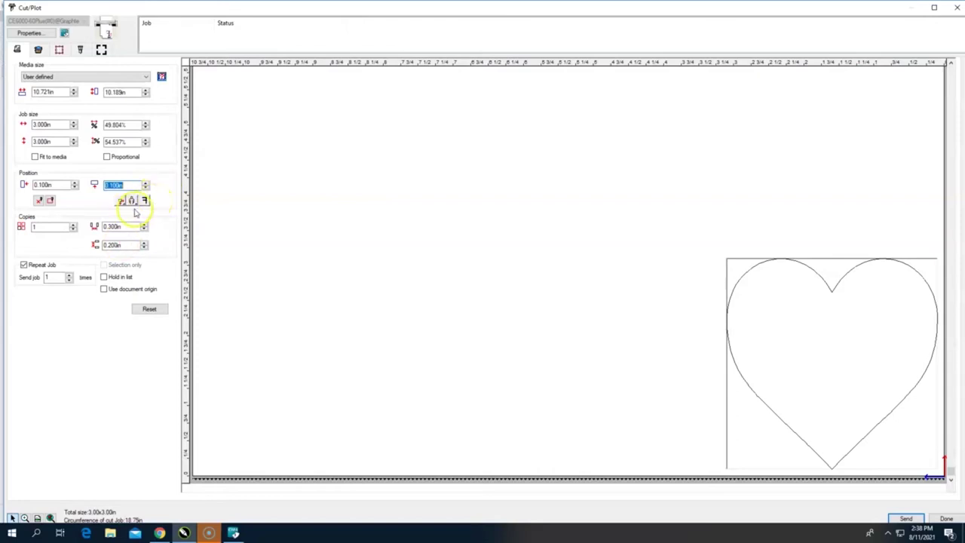
# Step: Try the upside-down and sideways rotations on the heart and restore its original upright orientation
pyautogui.click(131, 201)
pyautogui.click(157, 199)
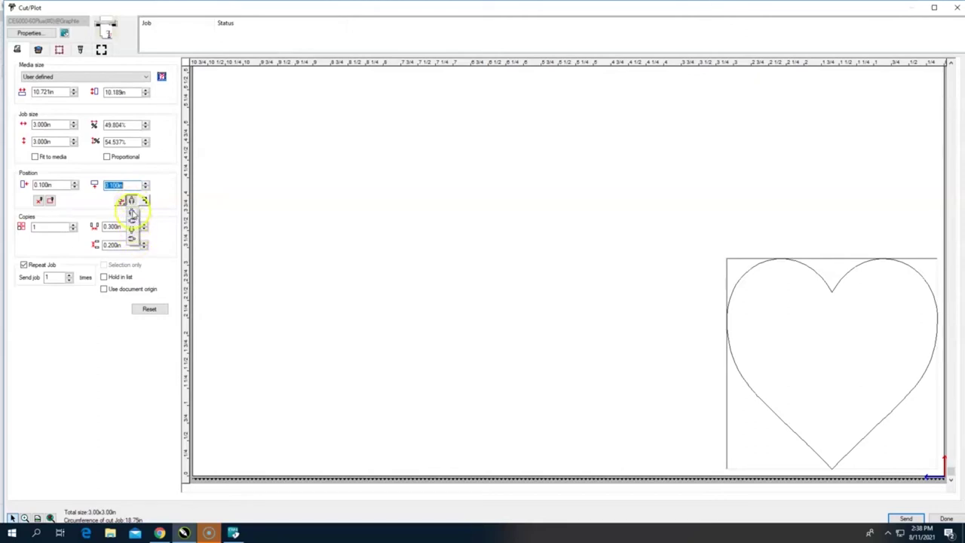
pyautogui.click(133, 232)
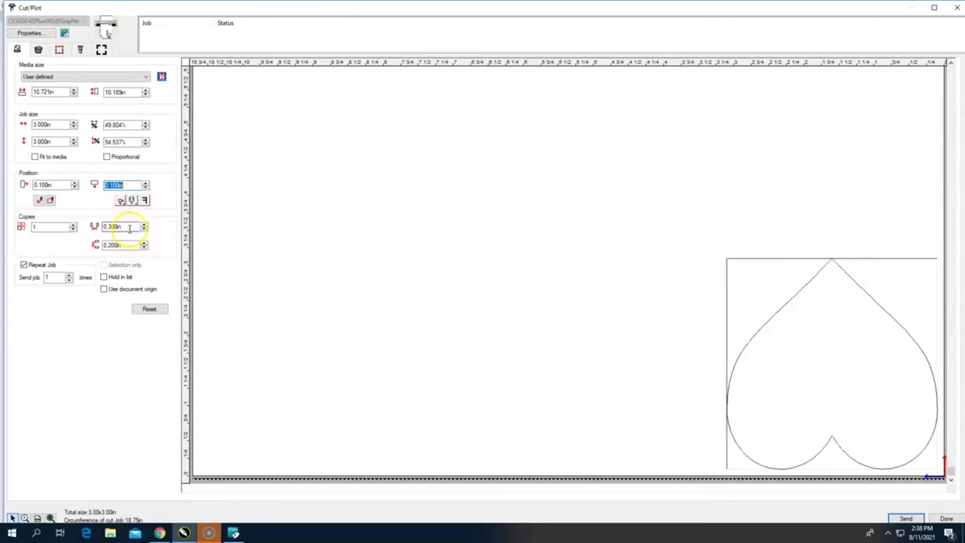
pyautogui.click(131, 200)
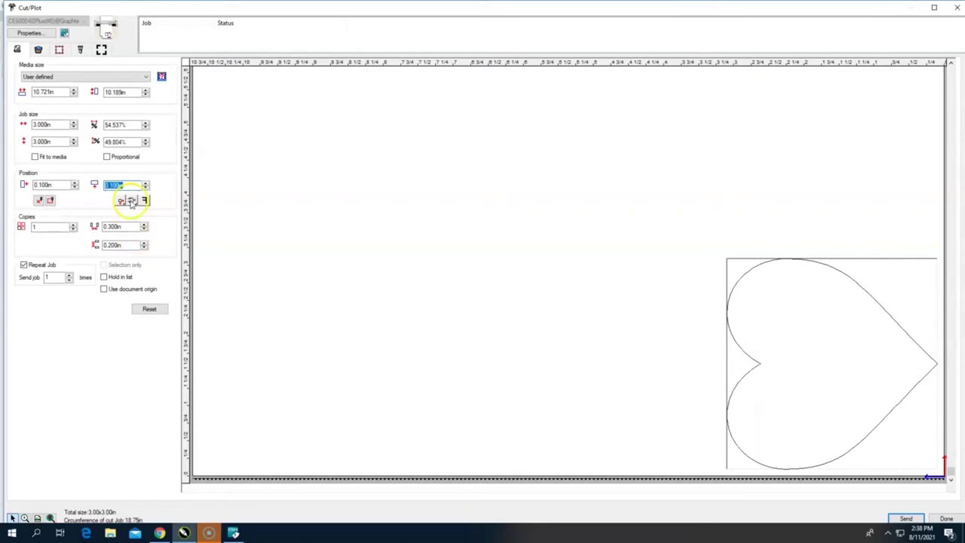
pyautogui.click(132, 213)
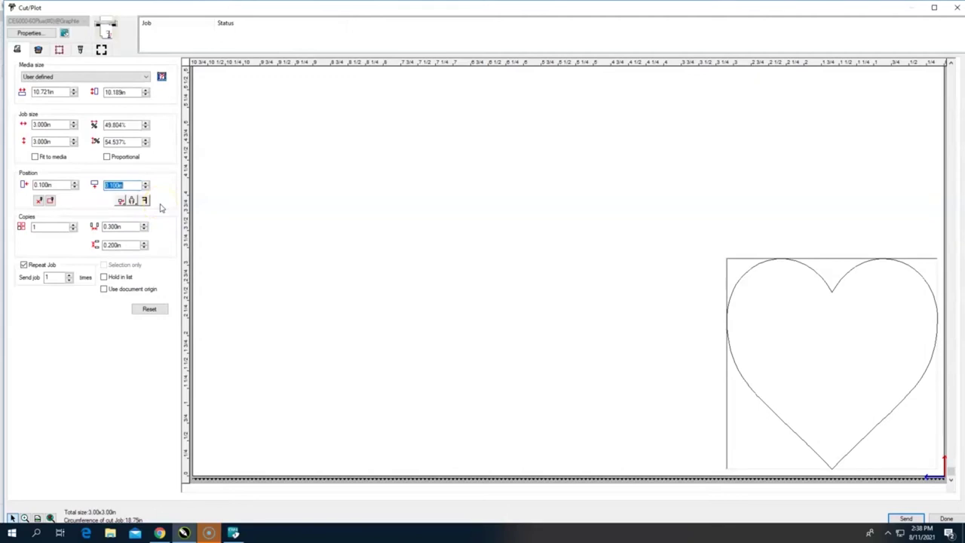
# Step: Try one more sideways rotation on the heart and return it to upright
pyautogui.click(145, 216)
pyautogui.click(132, 200)
pyautogui.click(133, 223)
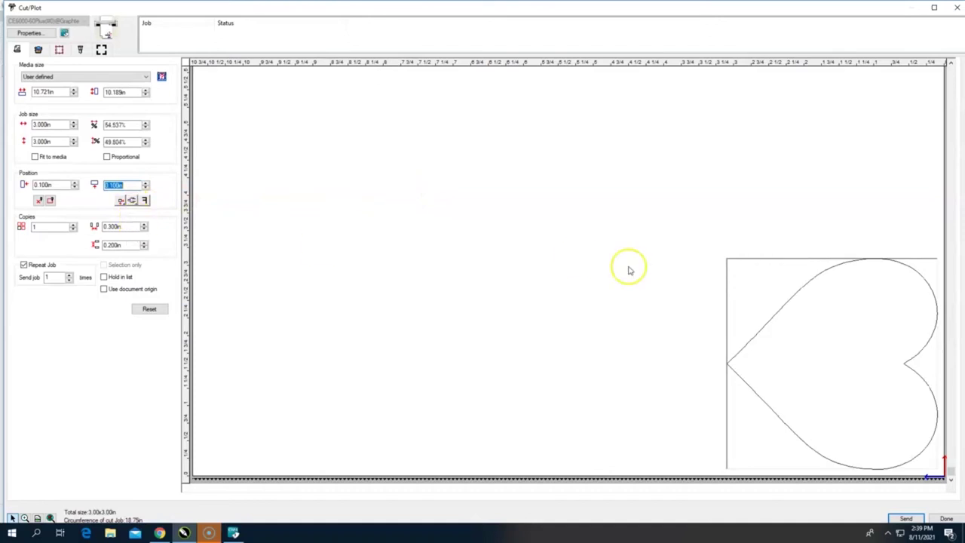
pyautogui.click(131, 199)
pyautogui.click(135, 216)
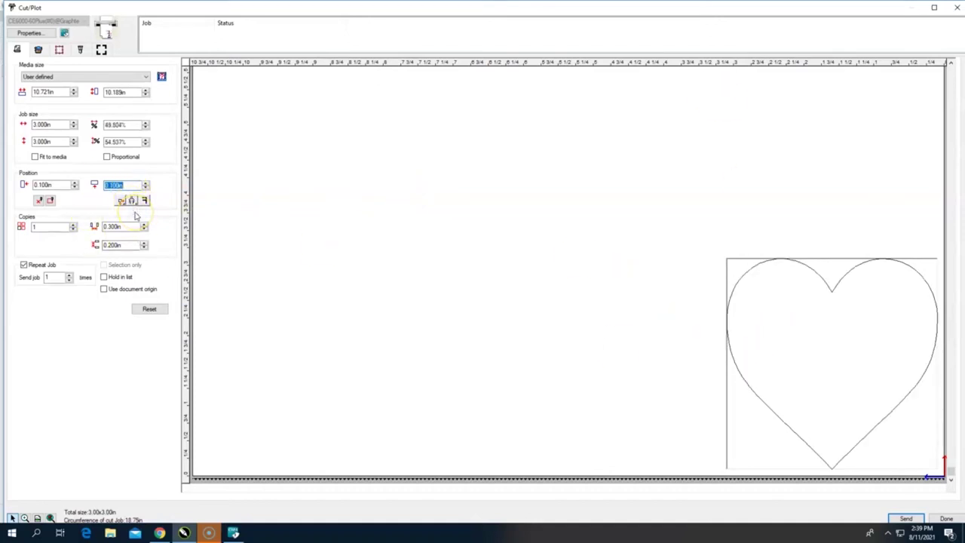
# Step: Try raising the number of copies of the heart to six and return to a single copy
pyautogui.click(74, 224)
pyautogui.click(74, 226)
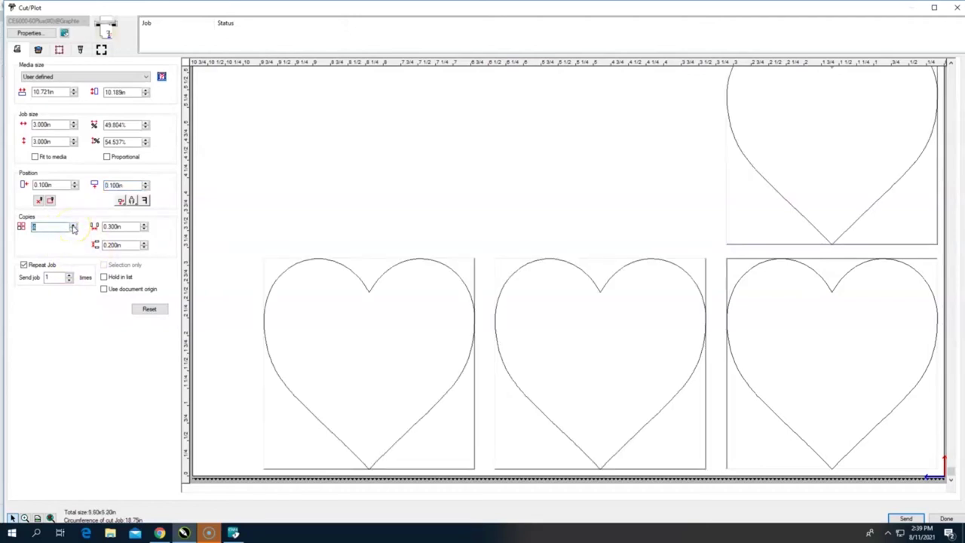
pyautogui.click(73, 225)
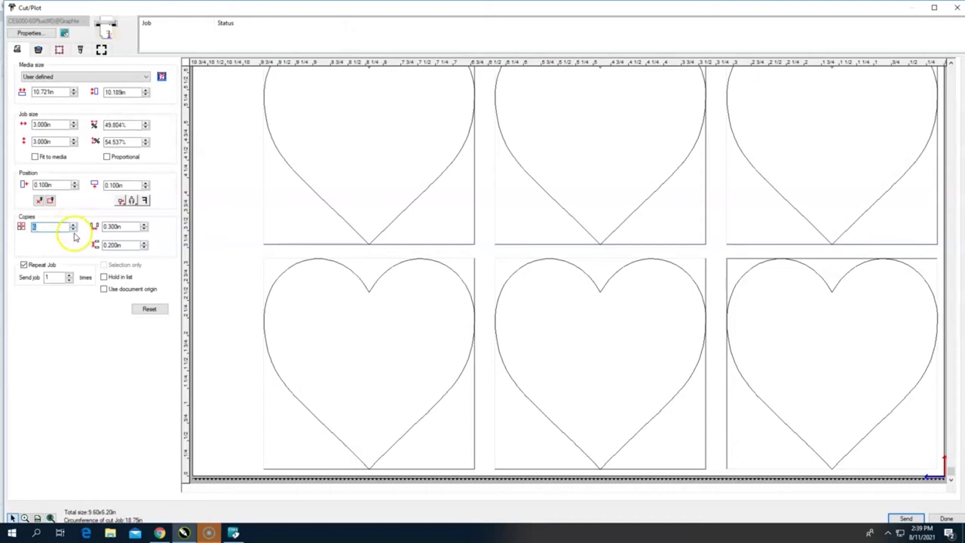
pyautogui.click(73, 230)
pyautogui.click(73, 230)
pyautogui.click(73, 230)
pyautogui.click(73, 230)
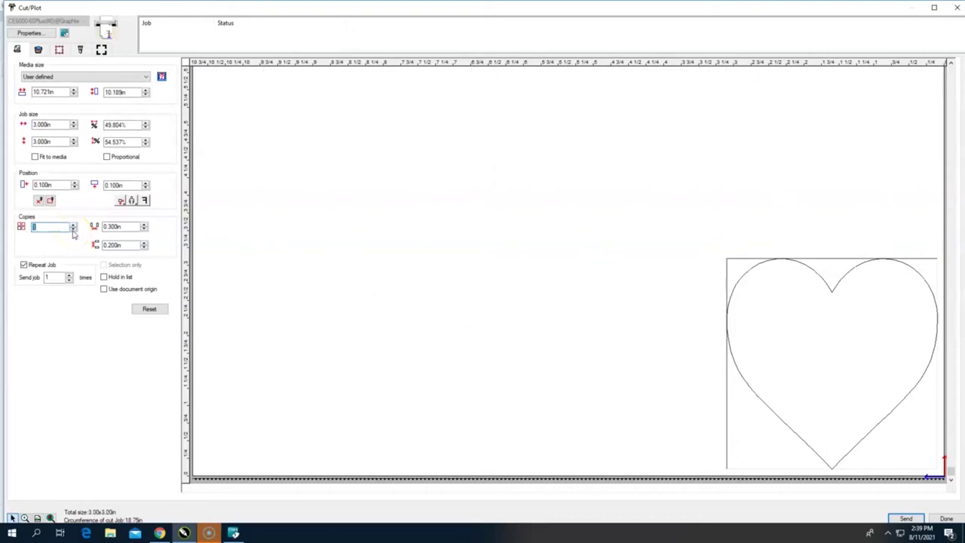
pyautogui.click(121, 226)
pyautogui.click(119, 245)
pyautogui.click(112, 245)
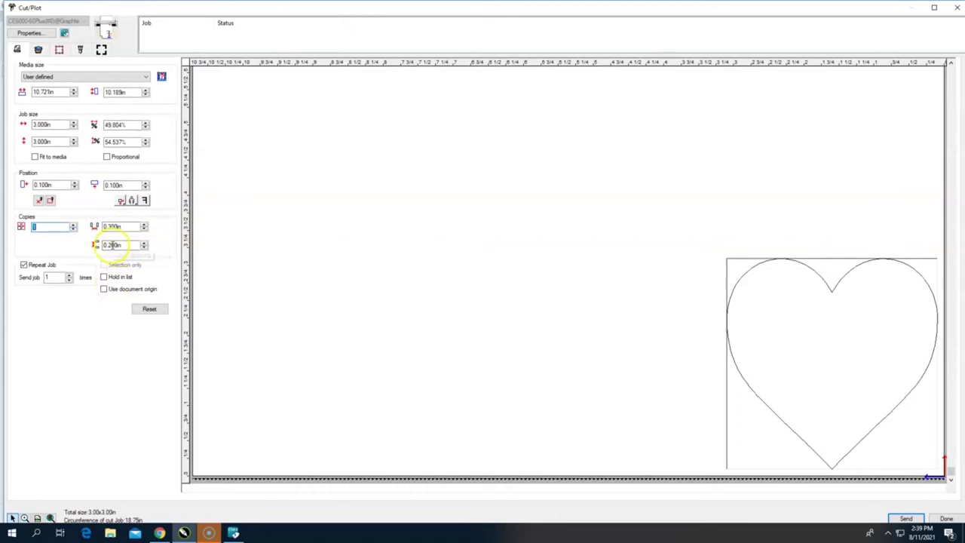
pyautogui.click(121, 226)
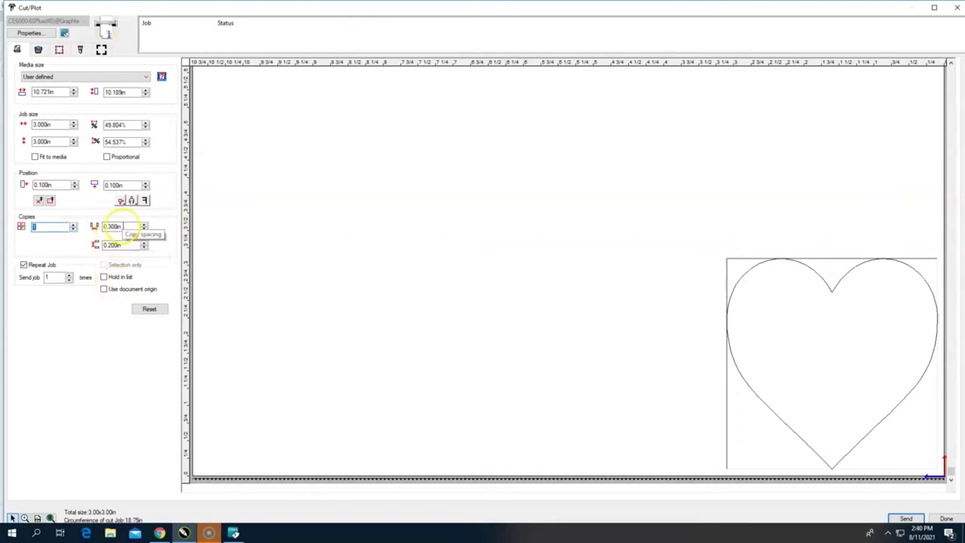
# Step: Try Repeat Job off and on with a different send count, and leave it disabled
pyautogui.click(23, 266)
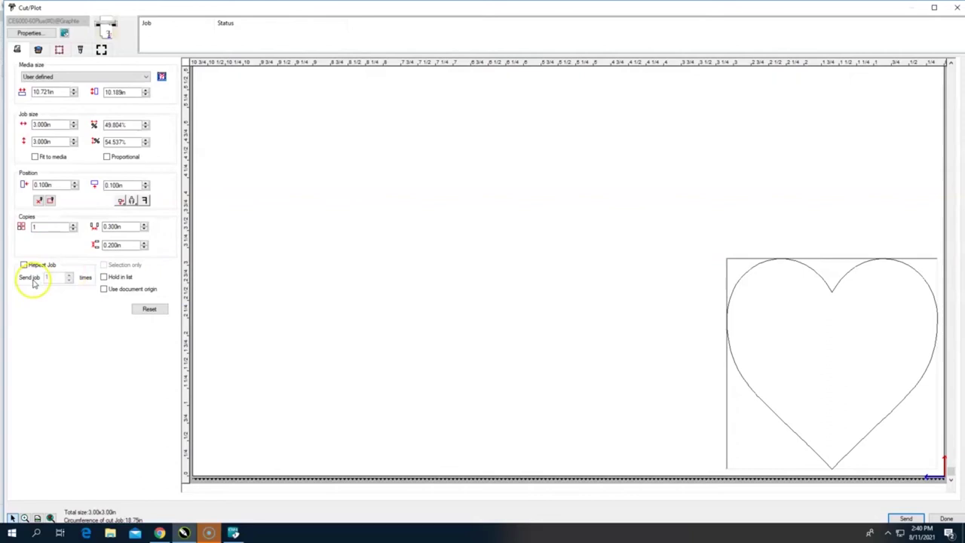
pyautogui.click(23, 265)
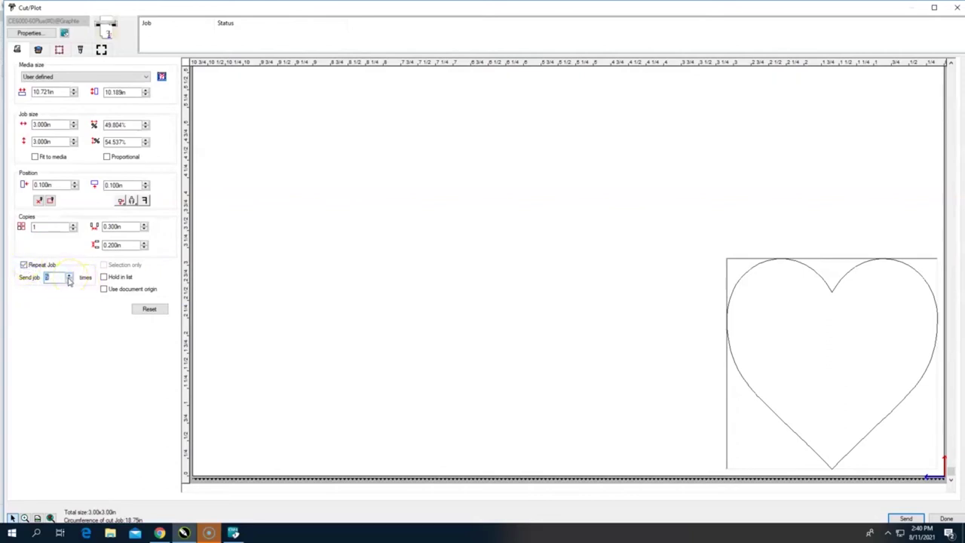
pyautogui.click(70, 281)
pyautogui.click(23, 266)
# Step: Set the number of copies to 10 and enable Repeat Job with the job sent 10 times
pyautogui.click(53, 227)
pyautogui.doubleClick(52, 225)
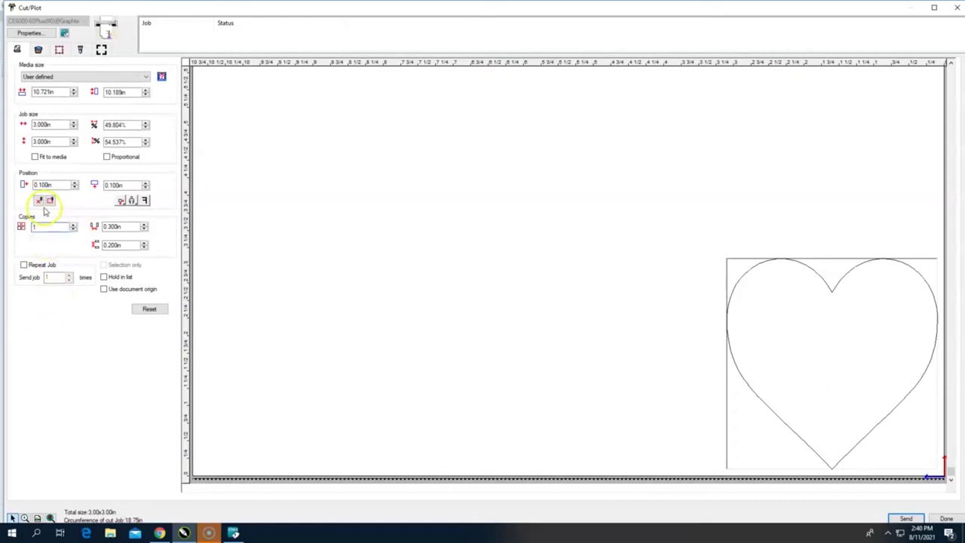
pyautogui.doubleClick(50, 231)
pyautogui.write('1')
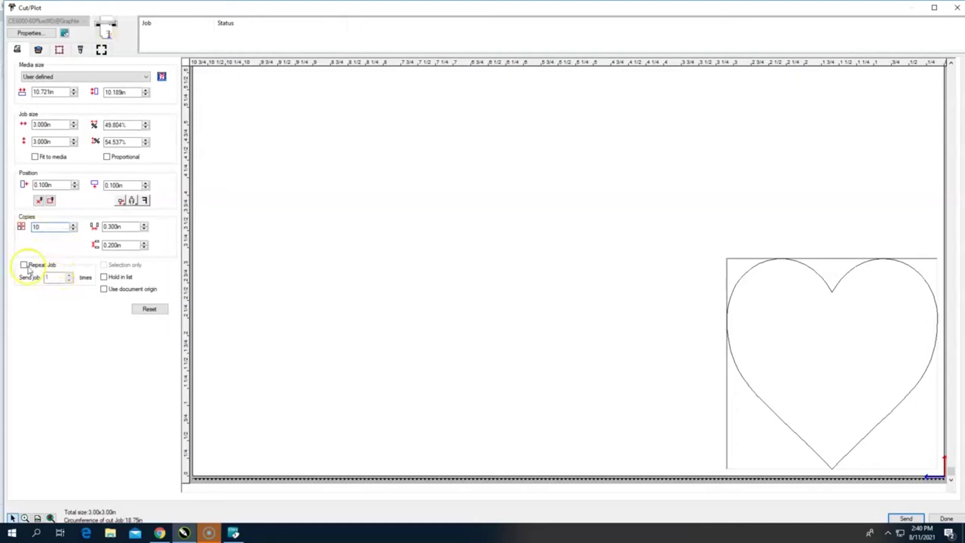
pyautogui.click(24, 264)
pyautogui.click(56, 277)
pyautogui.write('0')
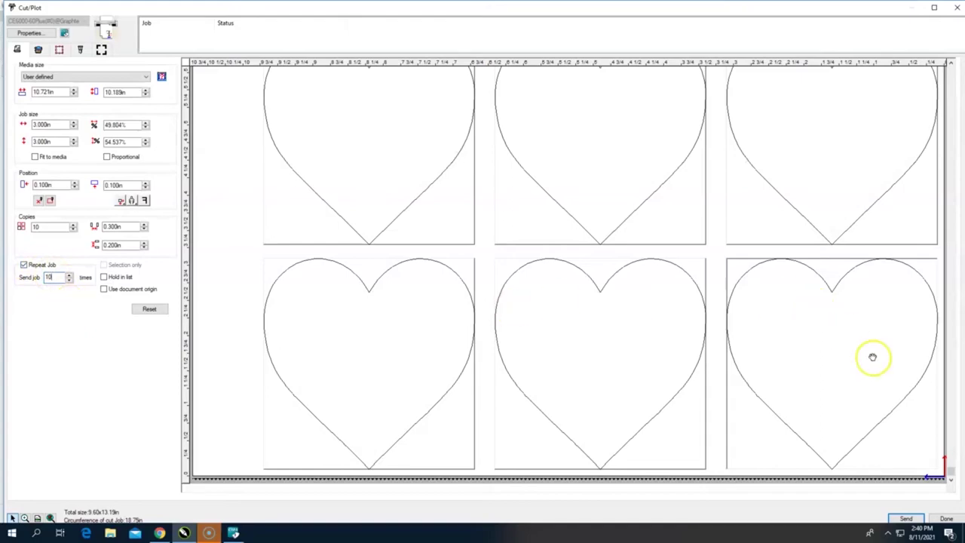
# Step: Reduce the number of copies of the heart back to 1
pyautogui.moveTo(948, 469); pyautogui.dragTo(928, 520)
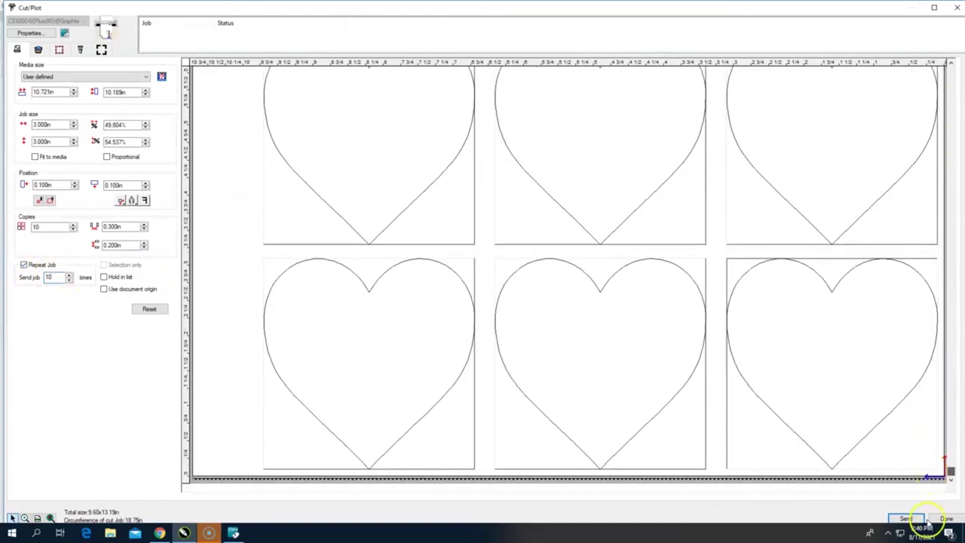
pyautogui.moveTo(952, 471); pyautogui.dragTo(472, 339)
pyautogui.doubleClick(36, 226)
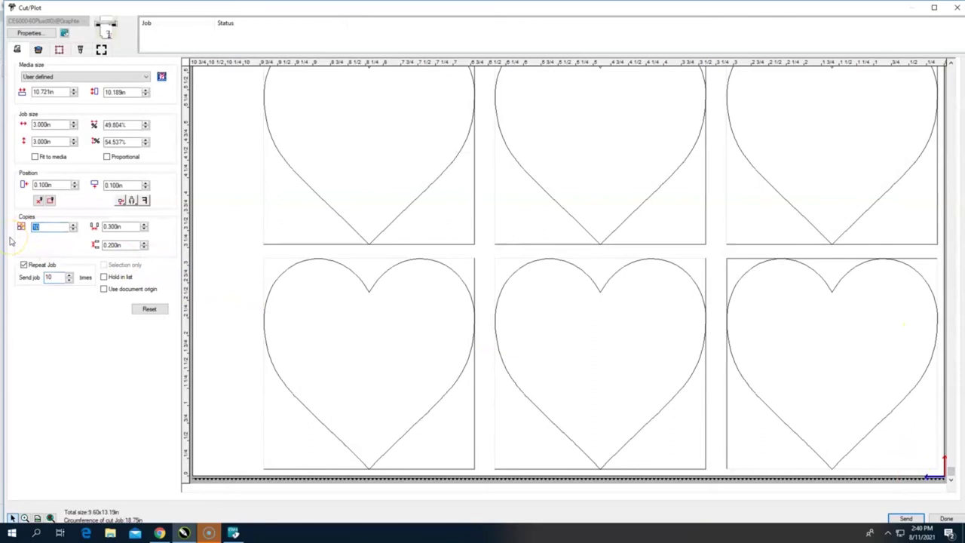
pyautogui.write('1')
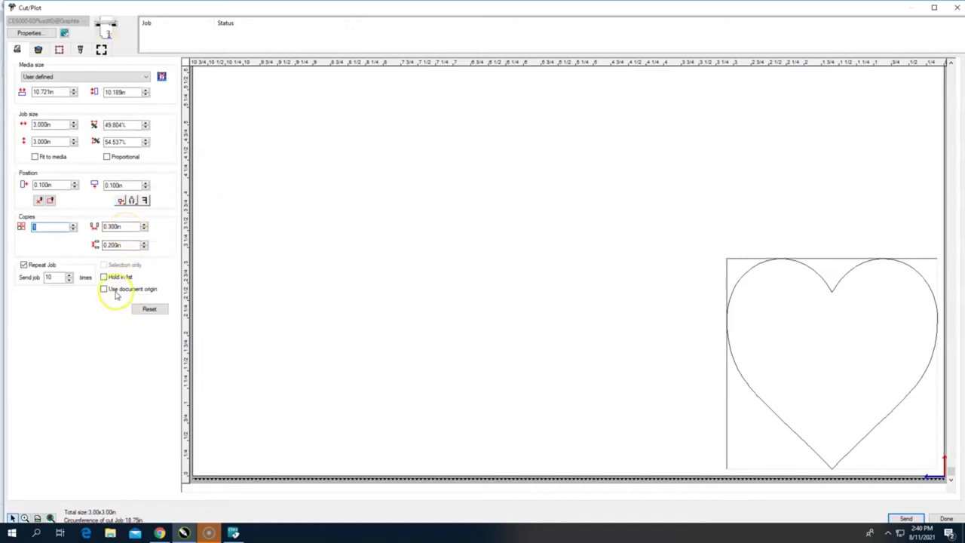
# Step: Open the cutting condition settings for Layer 1
pyautogui.click(39, 49)
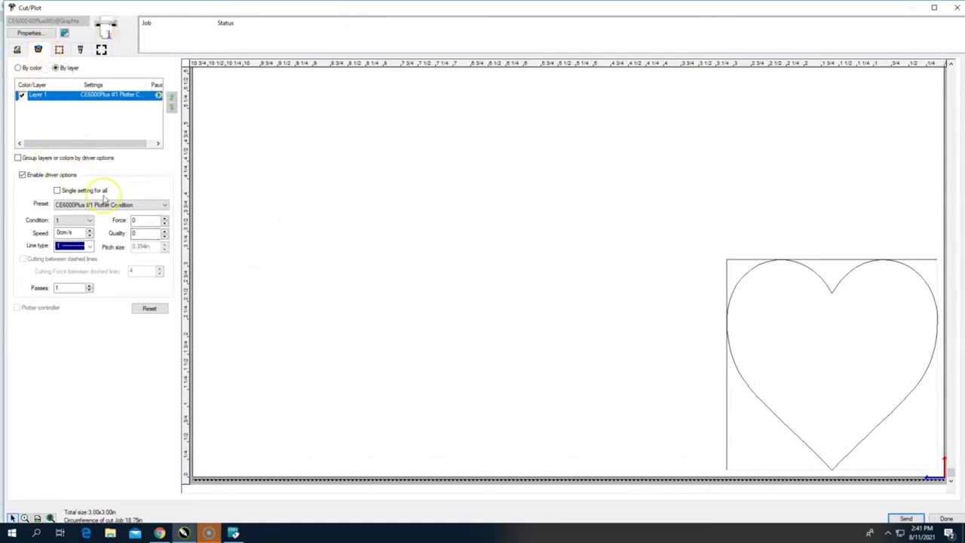
pyautogui.click(126, 114)
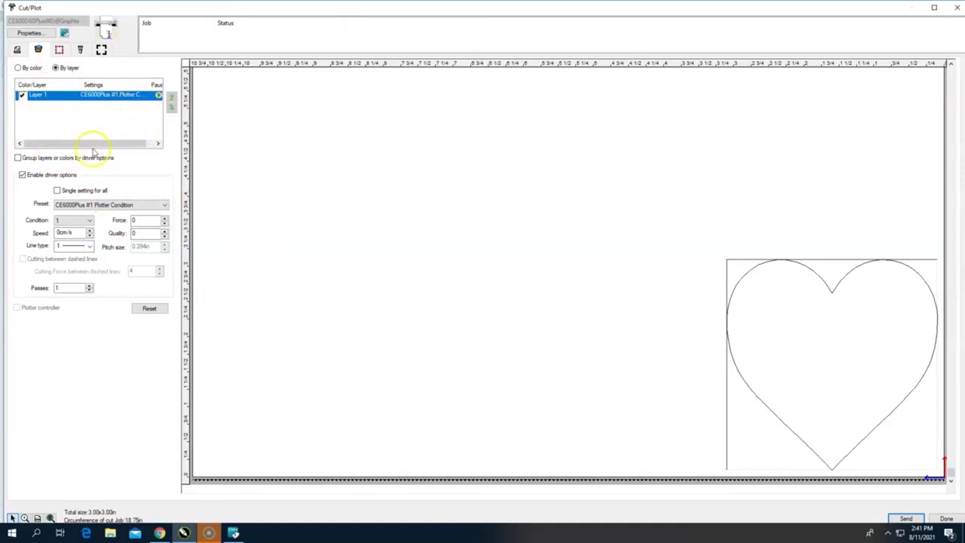
pyautogui.moveTo(106, 143); pyautogui.dragTo(65, 156)
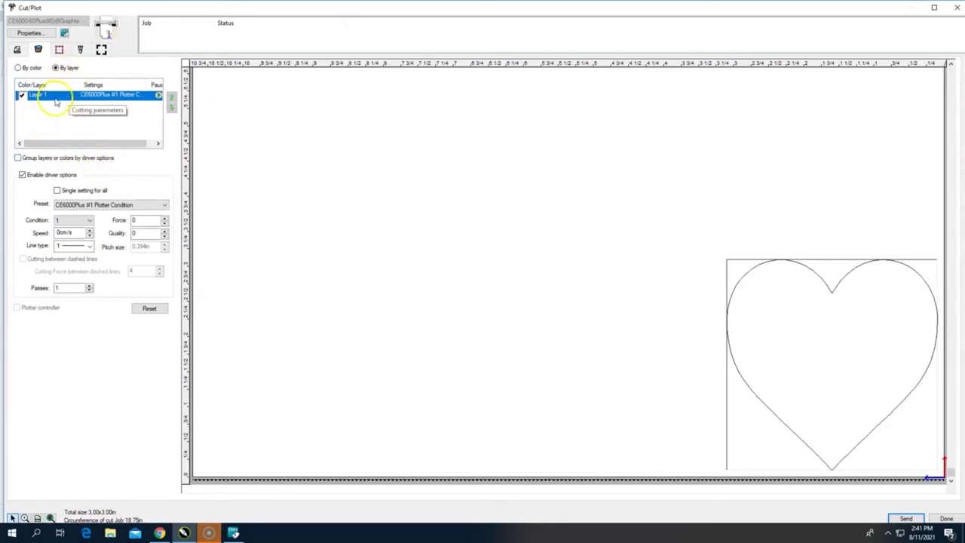
# Step: Try organizing the cutting conditions by color, toggling the black color's output off and on, and return to organizing by layer
pyautogui.click(24, 70)
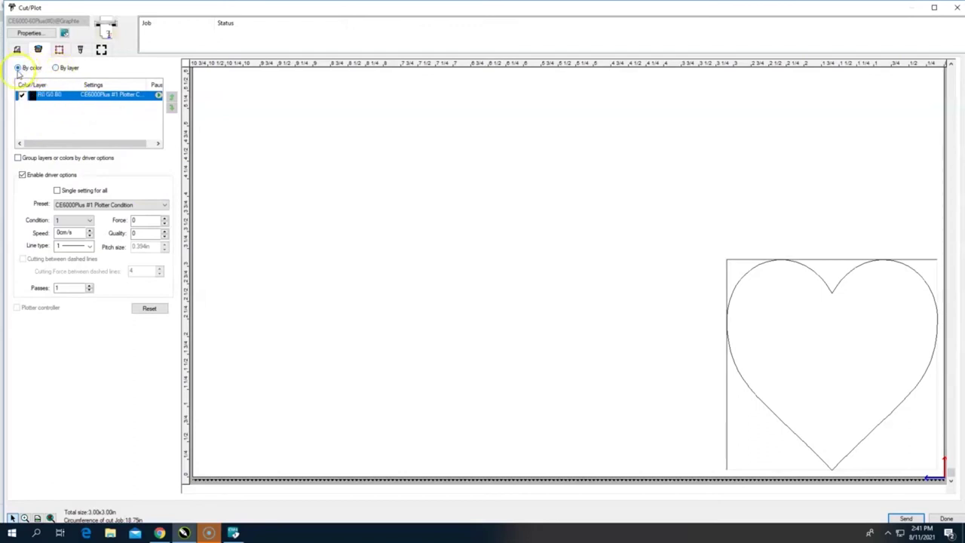
pyautogui.click(40, 122)
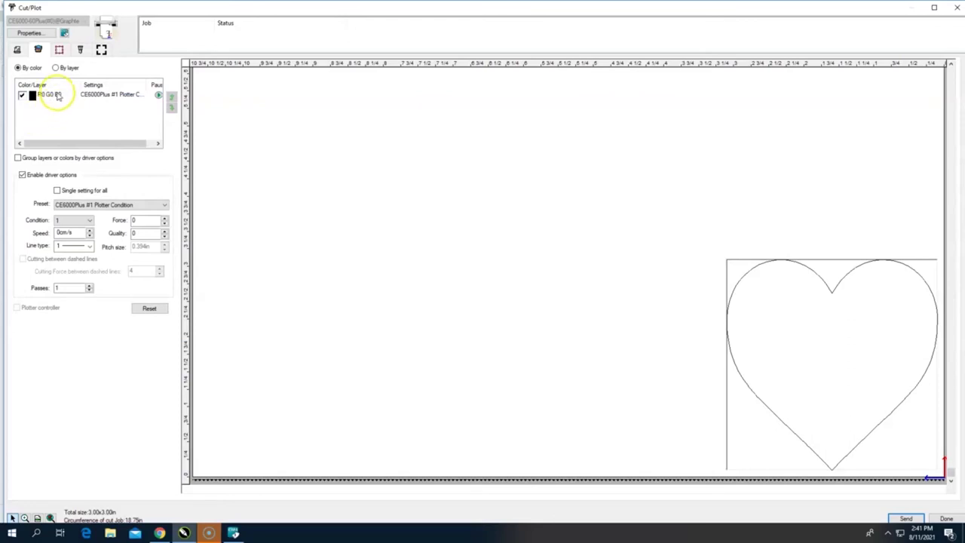
pyautogui.click(53, 94)
pyautogui.click(23, 96)
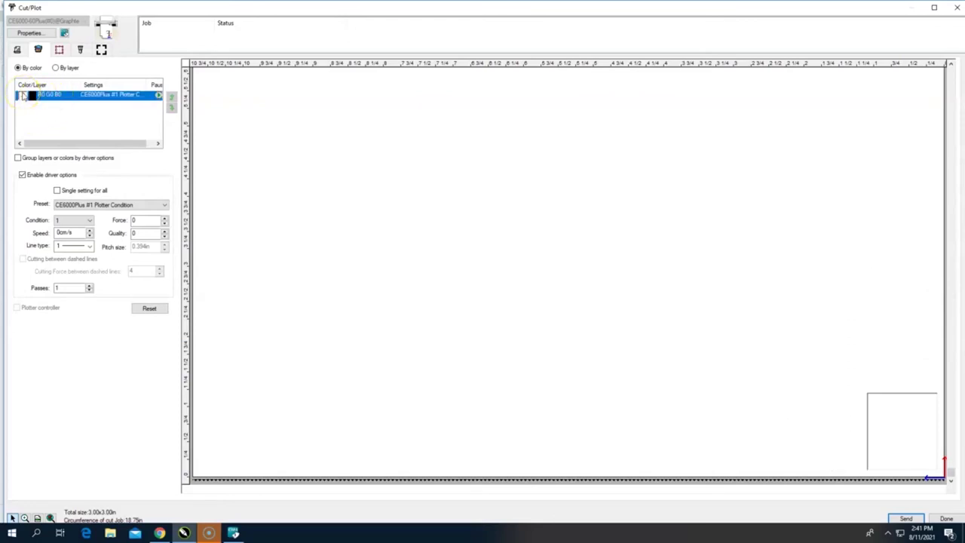
pyautogui.click(23, 96)
pyautogui.click(23, 96)
pyautogui.click(24, 95)
pyautogui.click(43, 114)
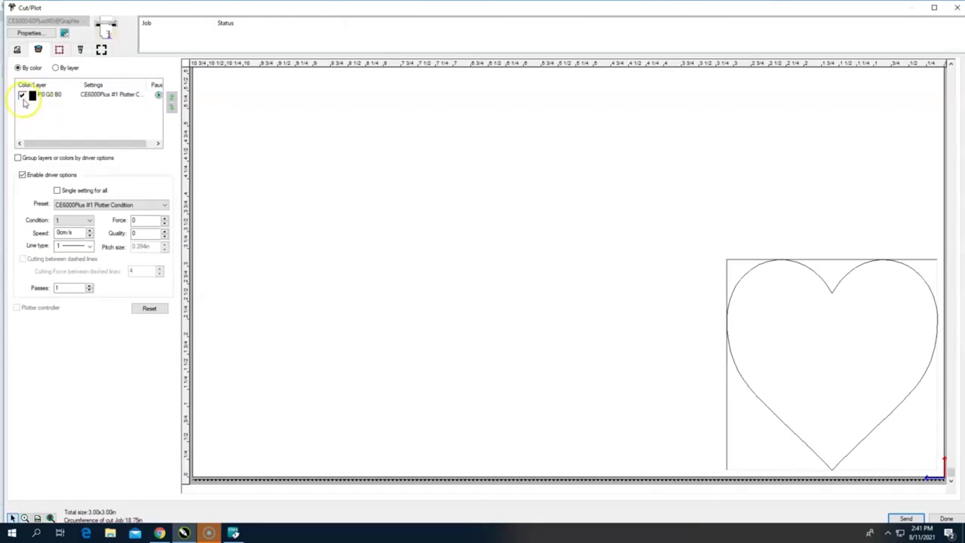
pyautogui.click(50, 123)
pyautogui.click(56, 69)
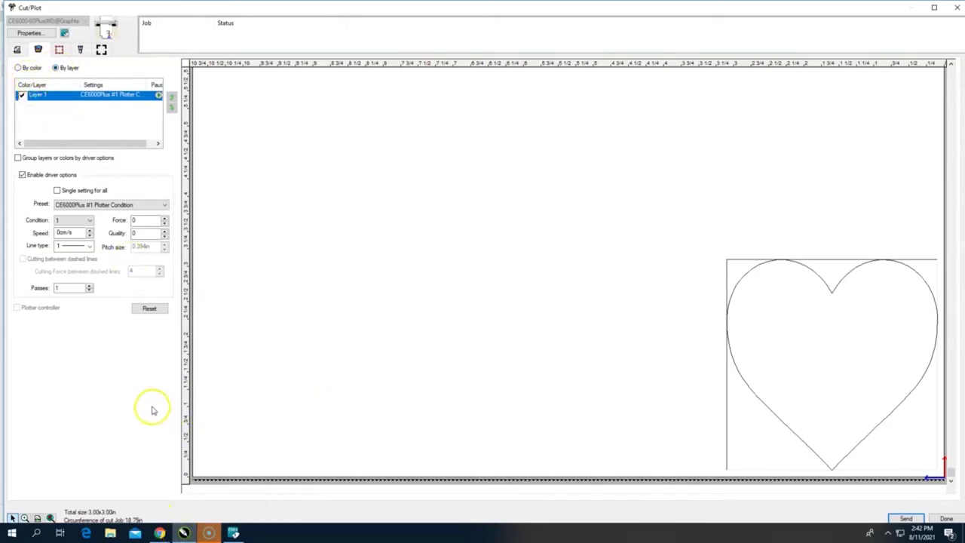
# Step: Try grouping layers or colors by driver options and turn the grouping off again
pyautogui.moveTo(185, 530)
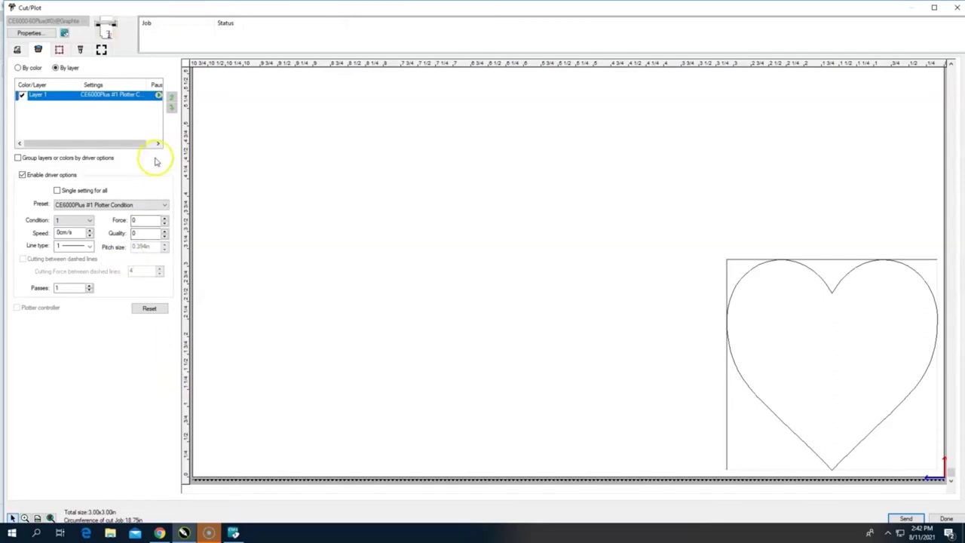
pyautogui.moveTo(134, 142); pyautogui.dragTo(10, 146)
pyautogui.click(119, 158)
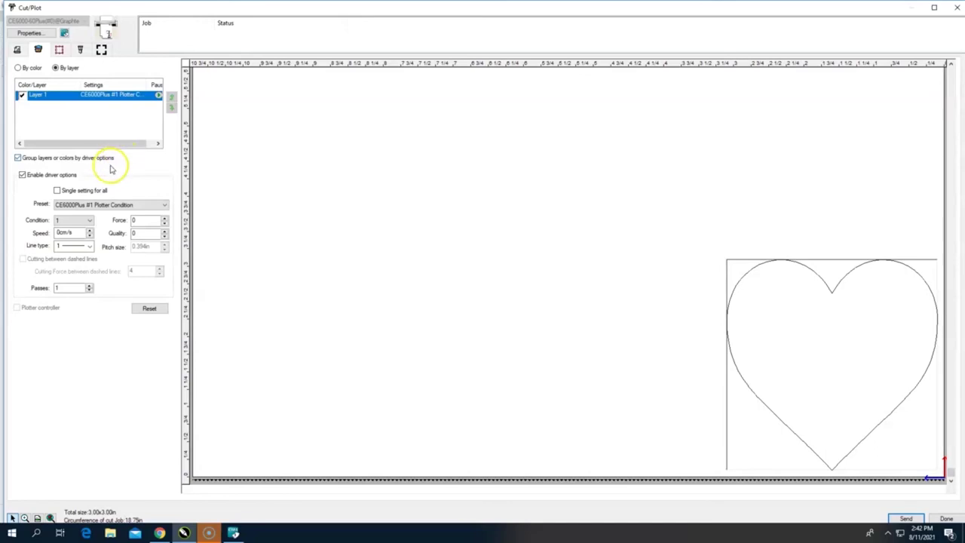
pyautogui.click(17, 158)
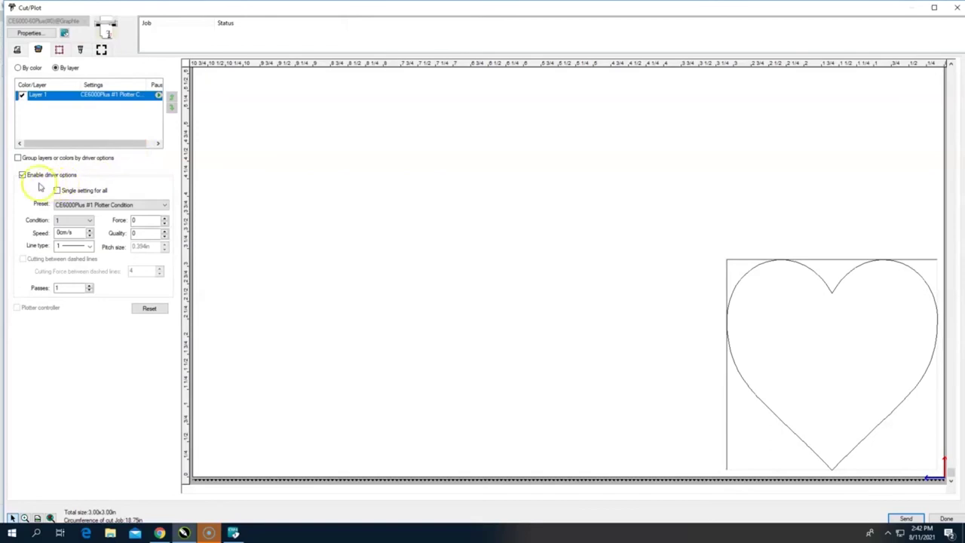
# Step: Switch the driver options for Layer 1 off and back on, and review its preset and condition settings
pyautogui.click(67, 94)
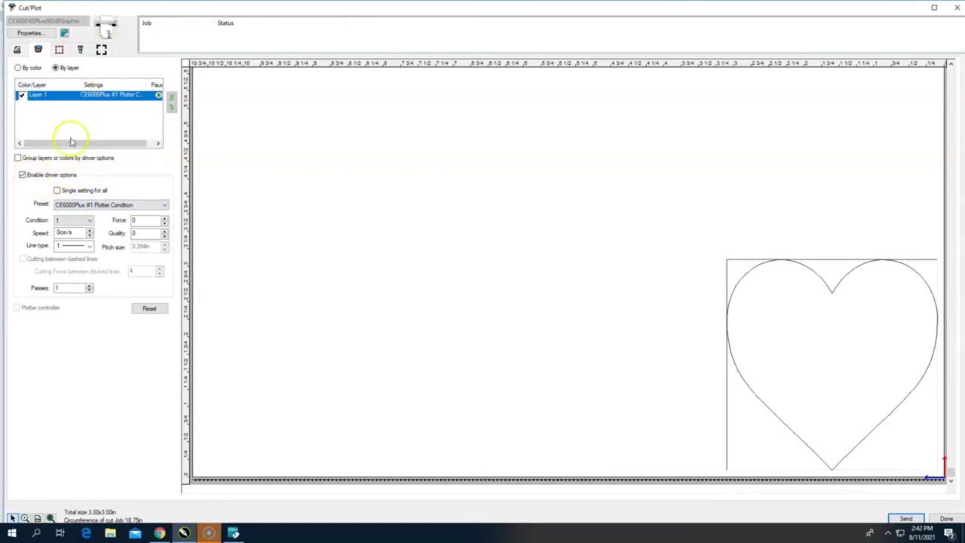
pyautogui.click(62, 223)
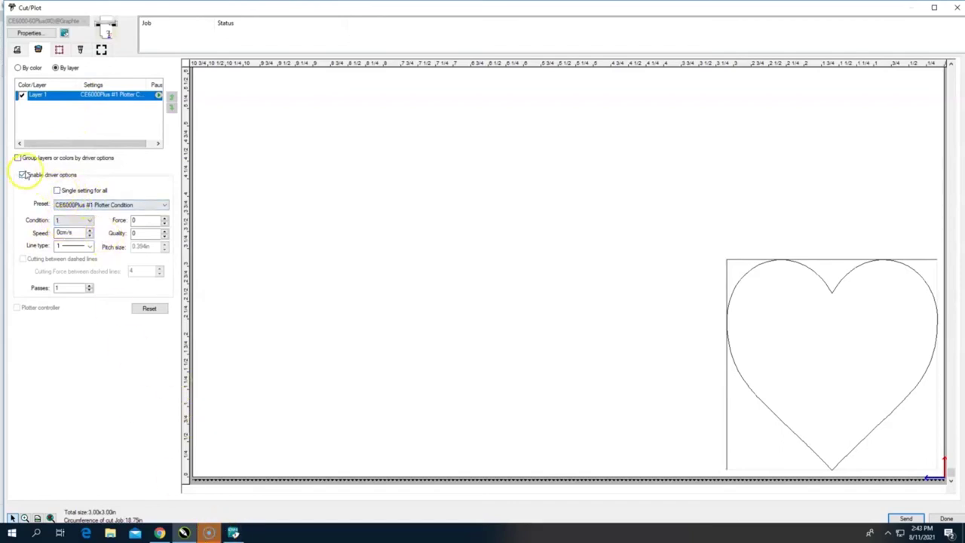
pyautogui.click(23, 176)
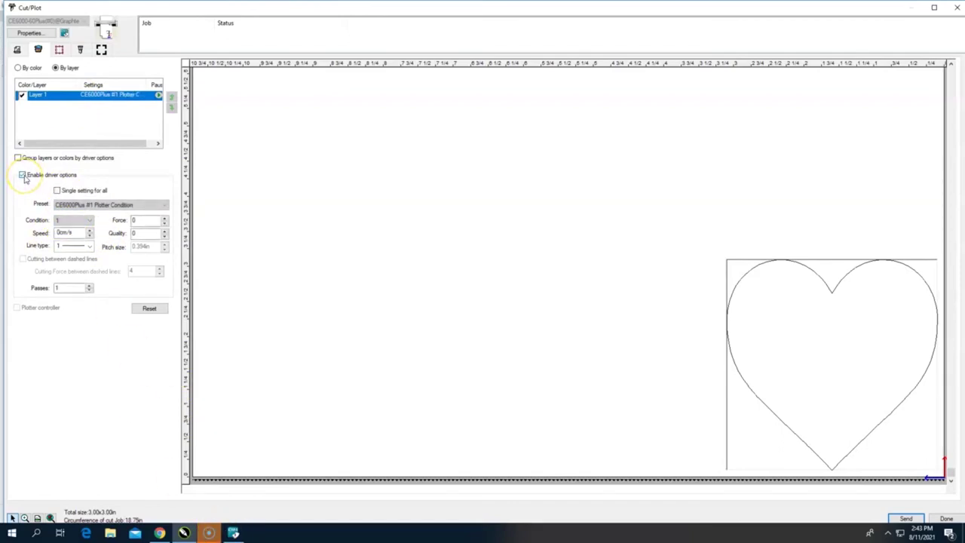
pyautogui.click(66, 208)
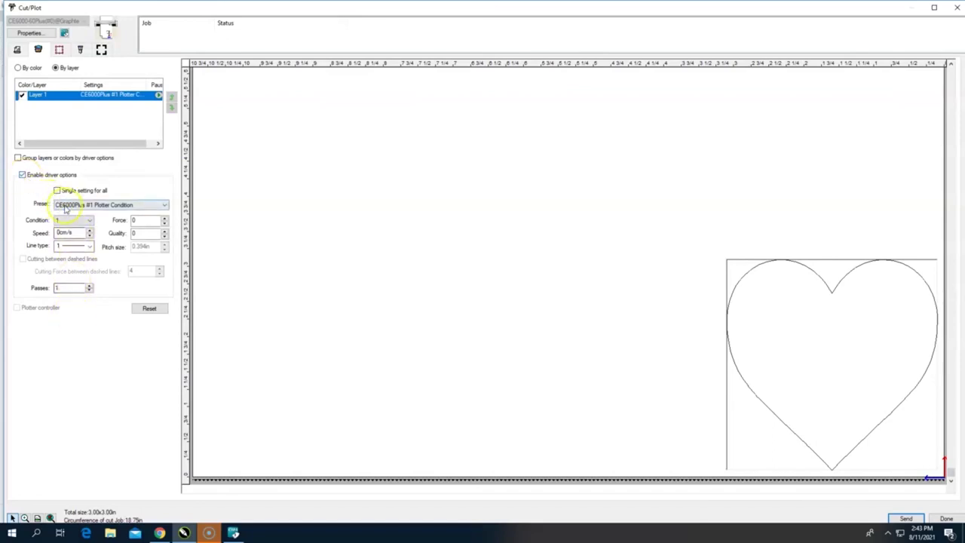
pyautogui.click(72, 233)
pyautogui.click(67, 220)
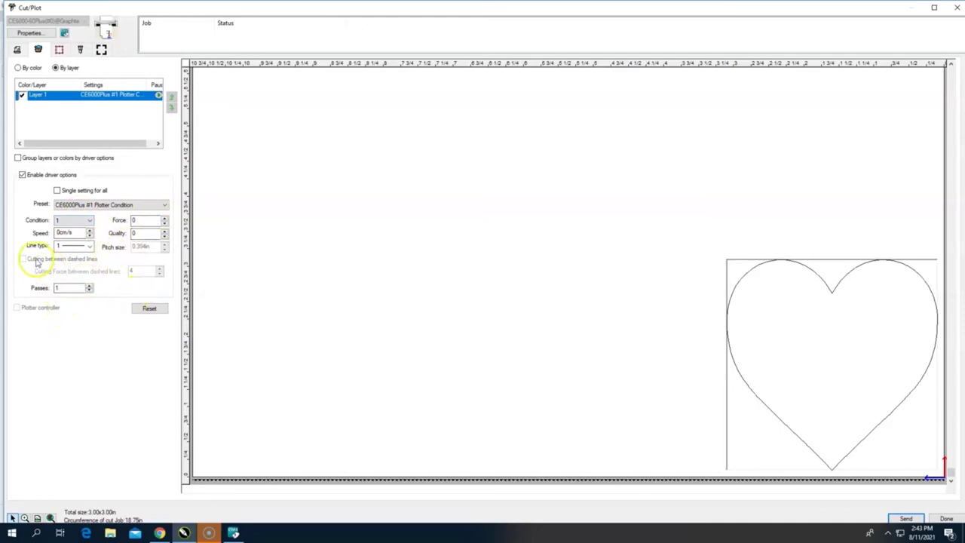
pyautogui.click(81, 206)
pyautogui.click(86, 205)
pyautogui.click(89, 205)
pyautogui.click(89, 205)
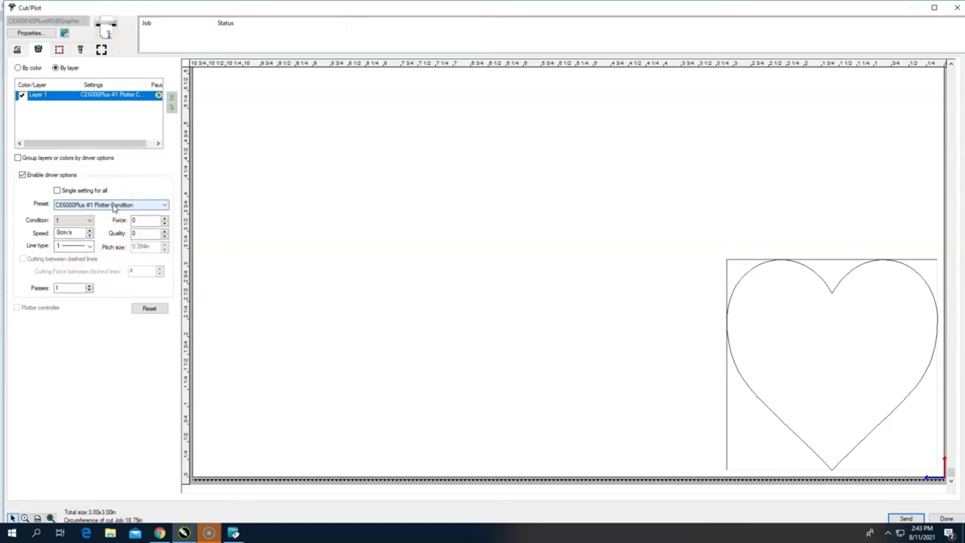
# Step: Open the paneling settings and increase the panel width to 3.2 in
pyautogui.click(58, 47)
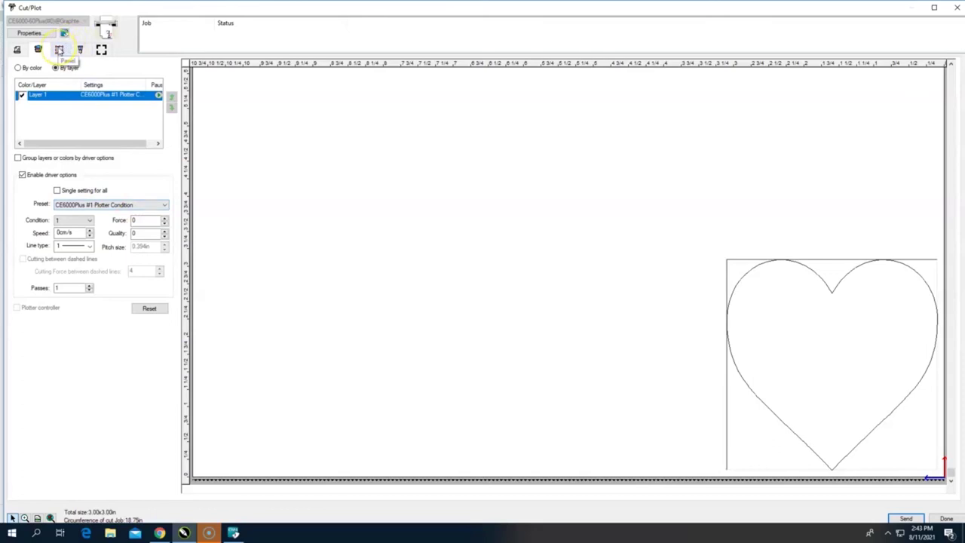
pyautogui.click(59, 49)
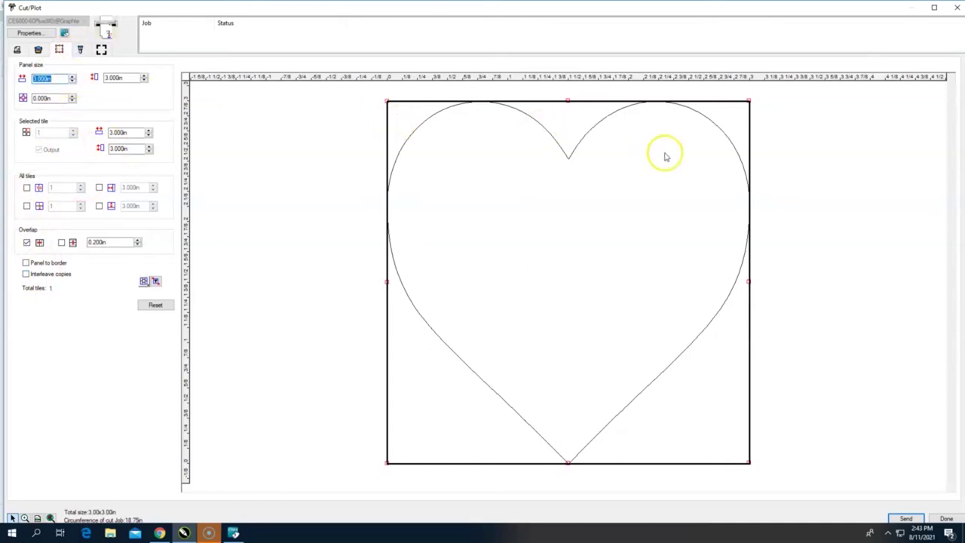
pyautogui.click(72, 77)
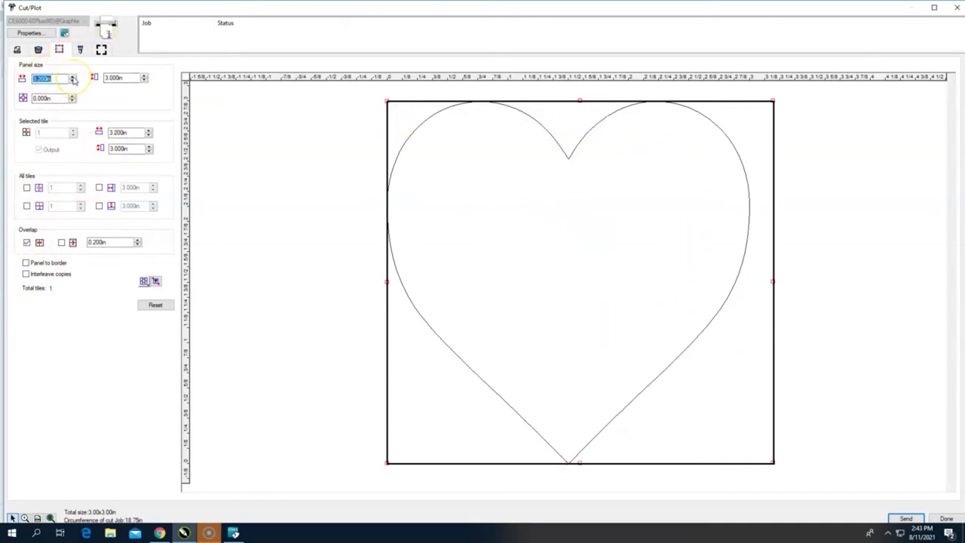
# Step: Set the panel width back to 3.000 in and check the selected tile width and all-tiles options
pyautogui.click(72, 82)
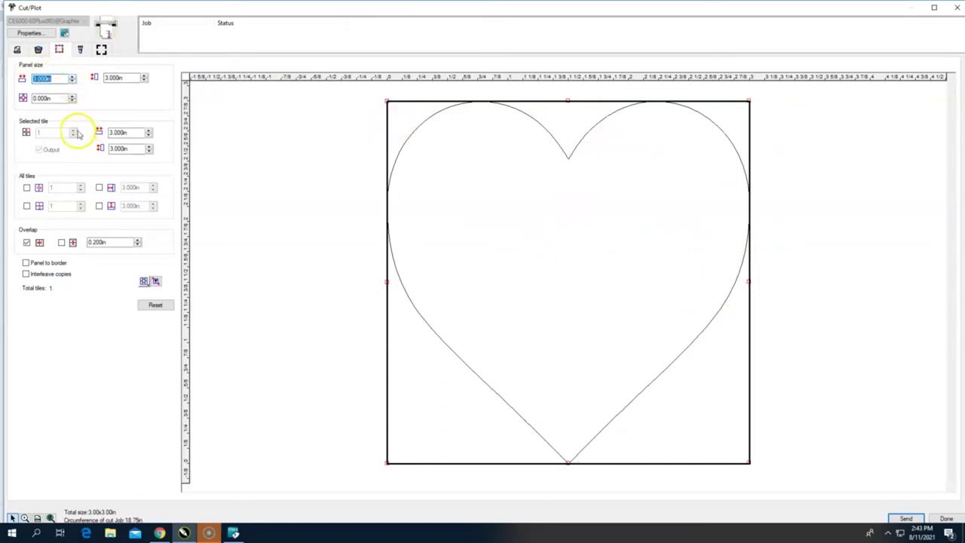
pyautogui.click(150, 133)
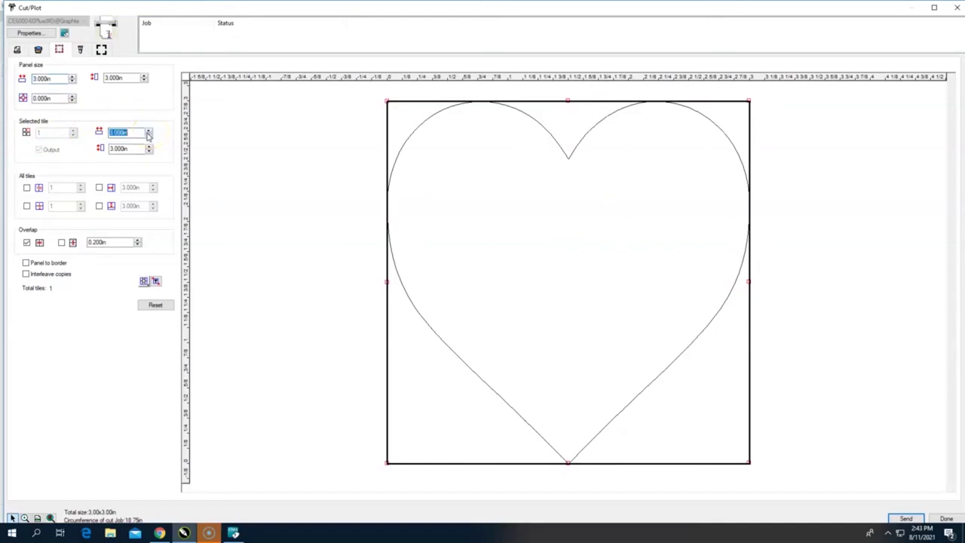
pyautogui.click(26, 189)
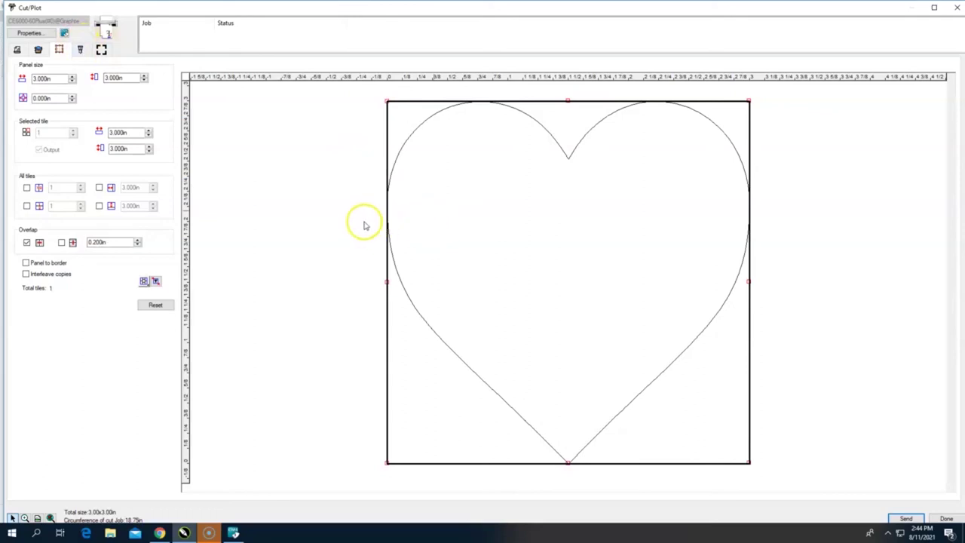
# Step: Try a weed border with a 0.100 in margin around the heart, reset the margin to 0.000 in and turn the border off
pyautogui.click(79, 50)
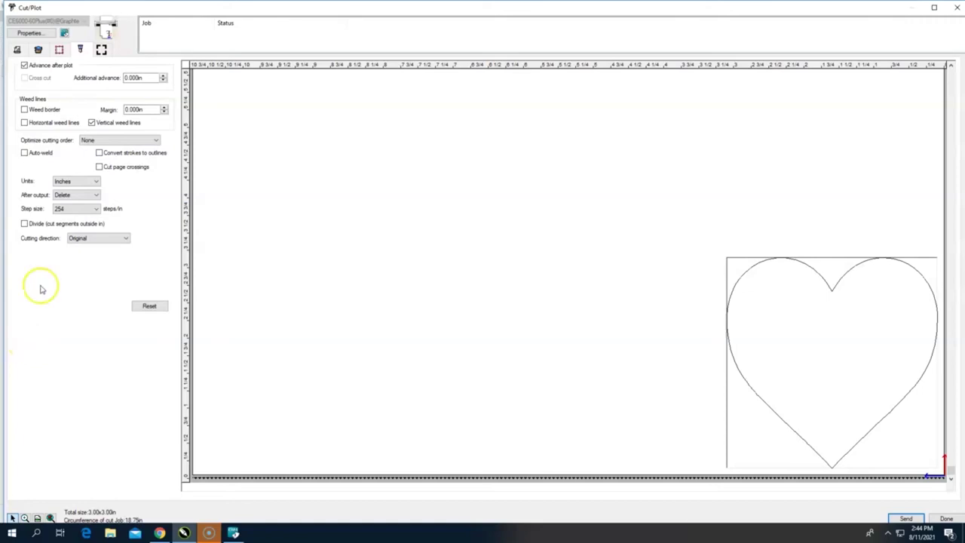
pyautogui.click(25, 111)
pyautogui.click(164, 108)
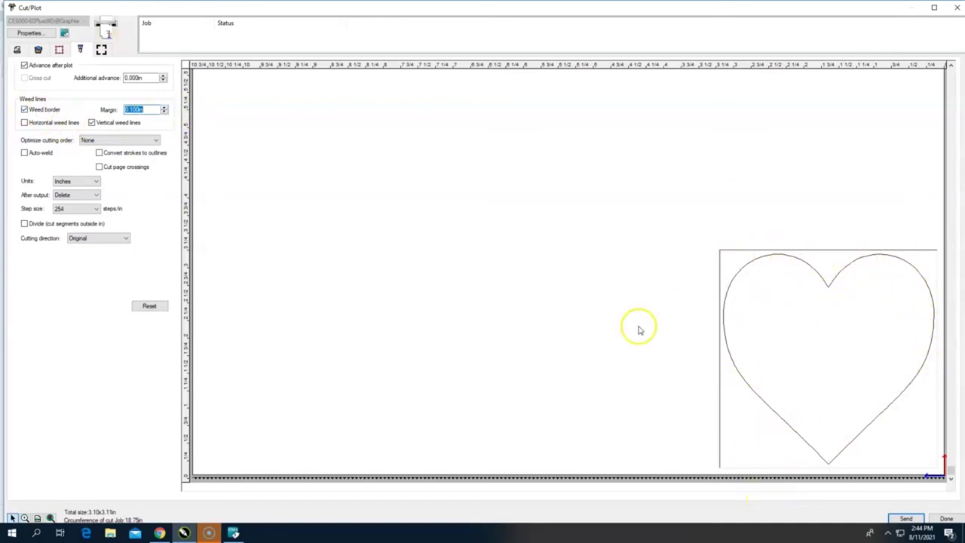
pyautogui.click(164, 111)
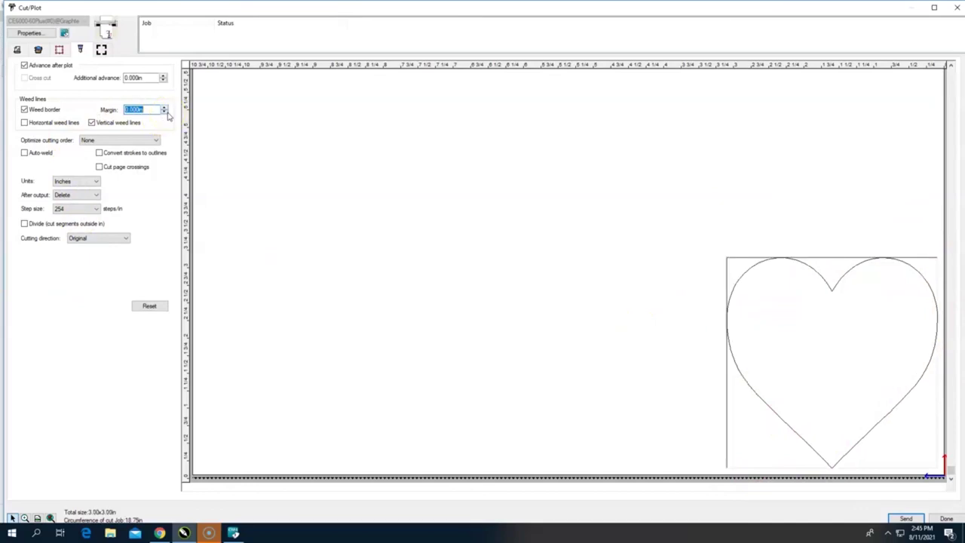
pyautogui.click(23, 110)
pyautogui.click(31, 133)
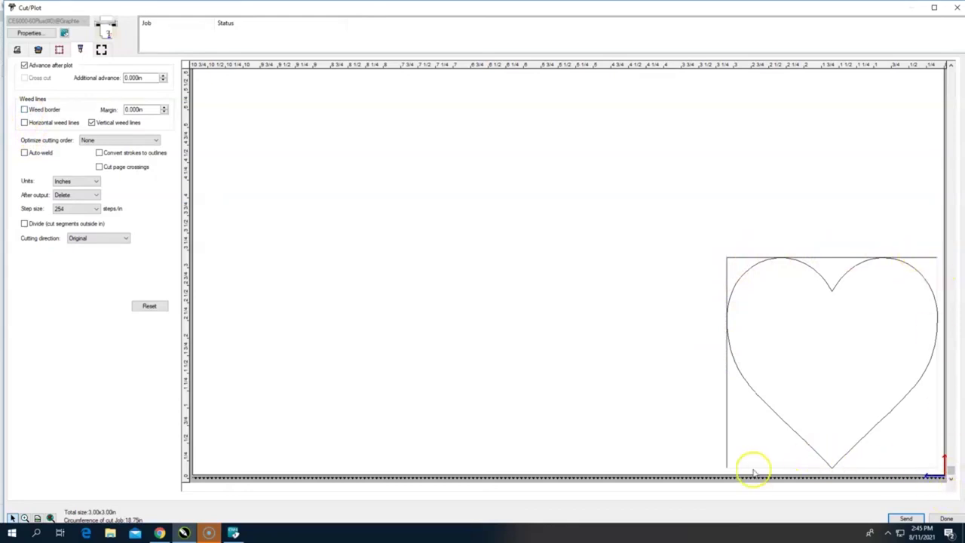
# Step: Turn off the vertical weed lines and keep the cutting direction set to Original
pyautogui.click(25, 123)
pyautogui.moveTo(452, 230); pyautogui.dragTo(404, 262)
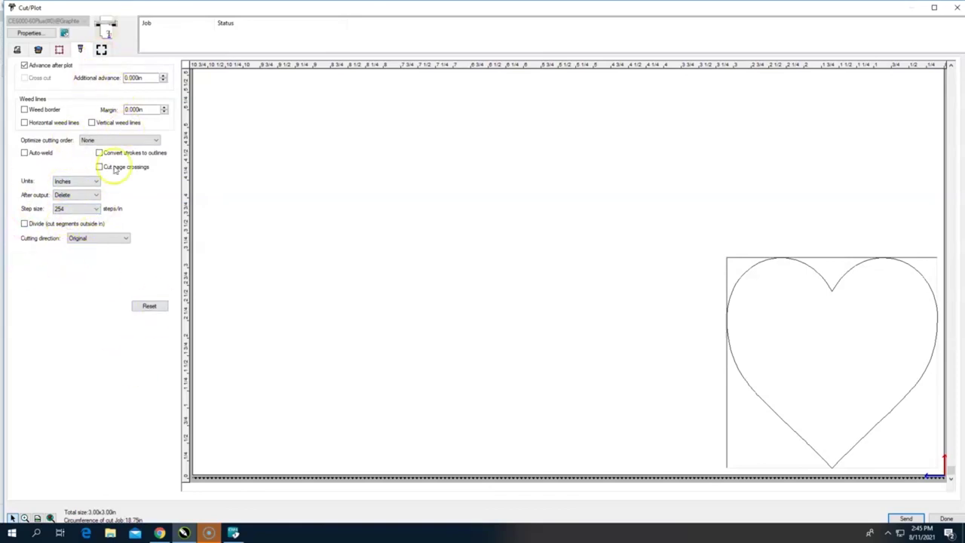
pyautogui.click(97, 240)
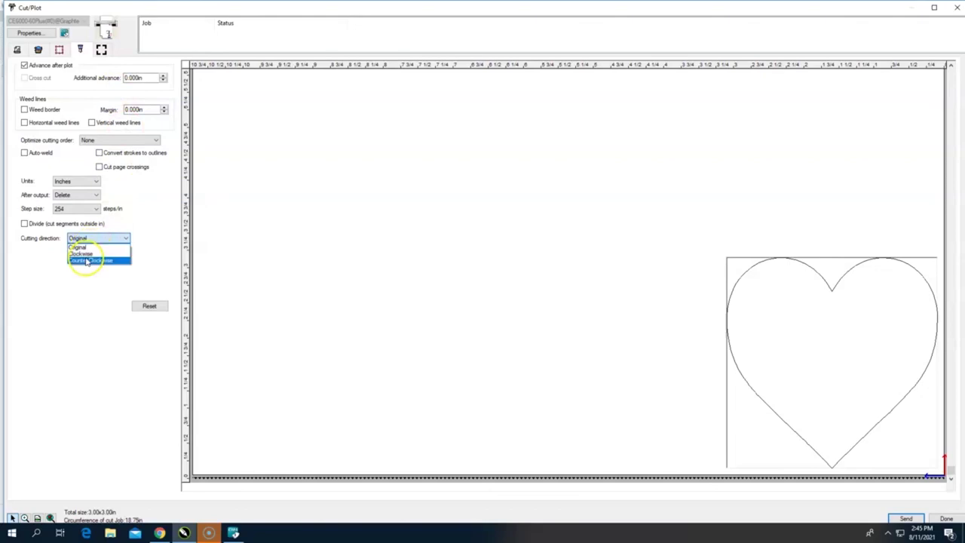
pyautogui.click(92, 245)
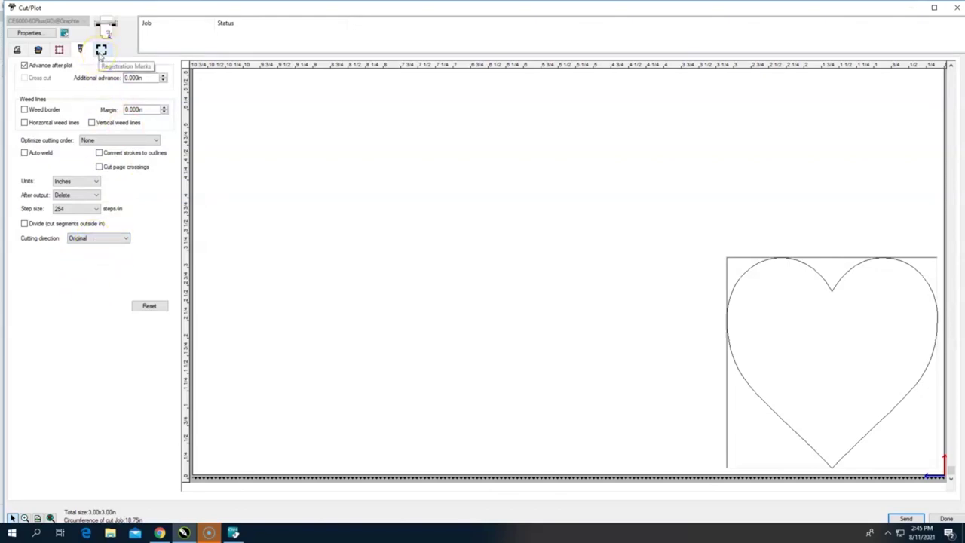
# Step: Review the registration mark settings and return to the media, job size and copies settings
pyautogui.click(103, 49)
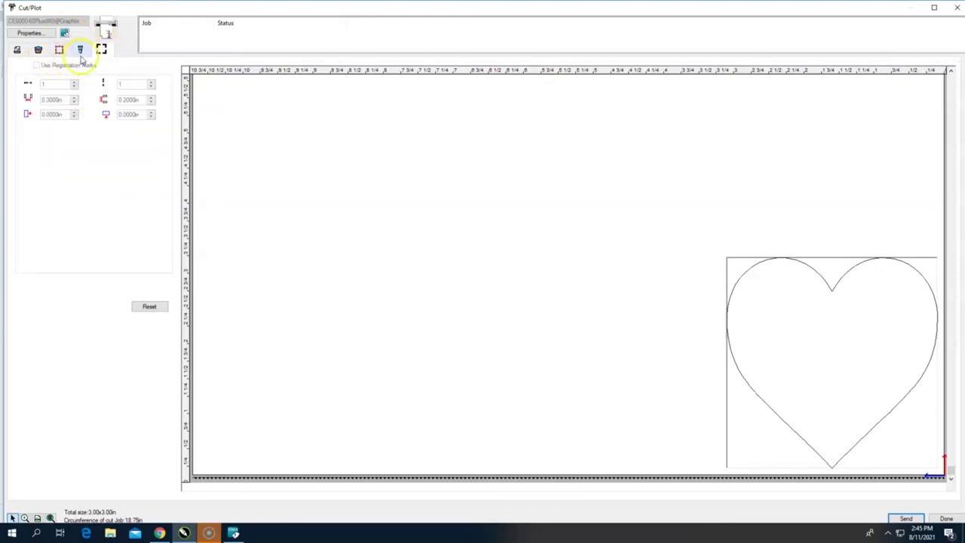
pyautogui.click(80, 49)
pyautogui.click(16, 50)
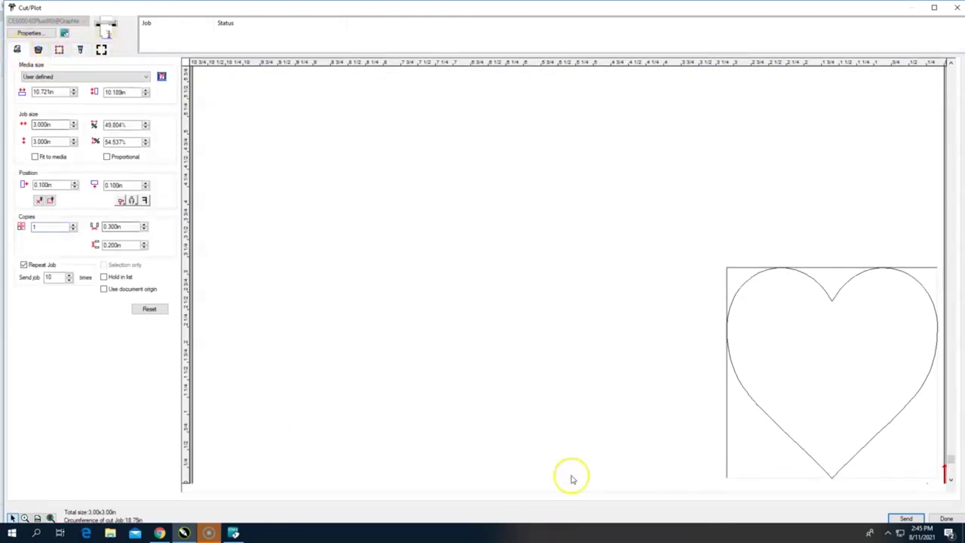